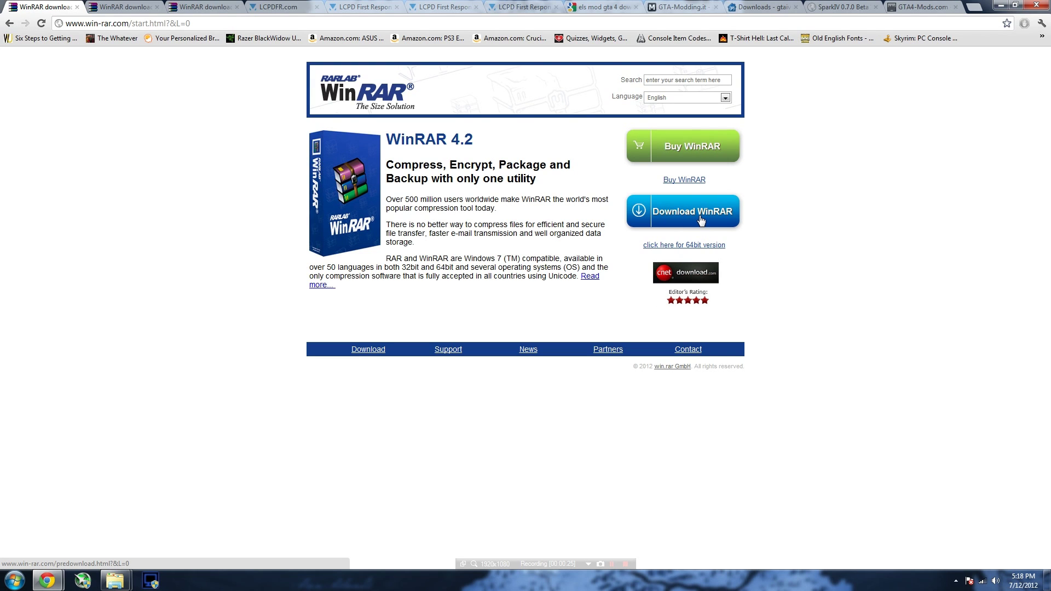
Start the WinRAR download on win-rar.com, then bring the lcpdfr folder window forward
click(147, 5)
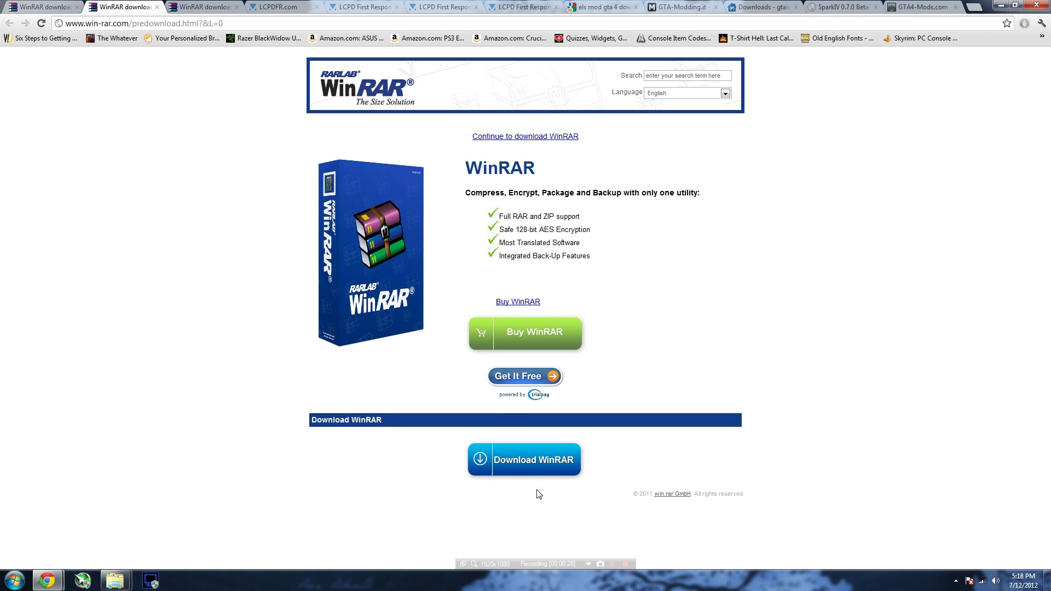
click(532, 462)
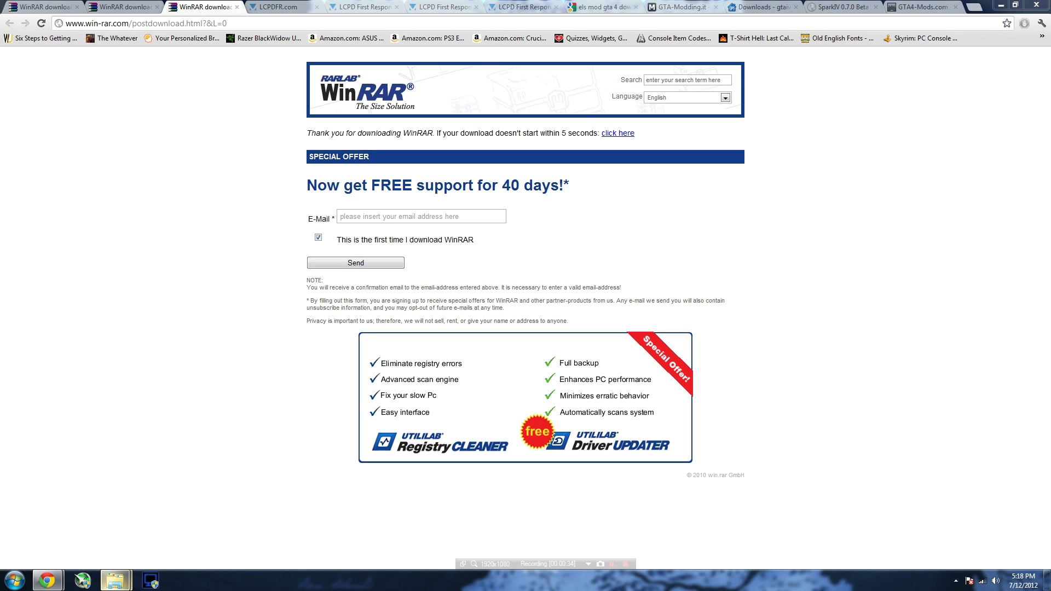
mouse_move(115, 580)
click(70, 508)
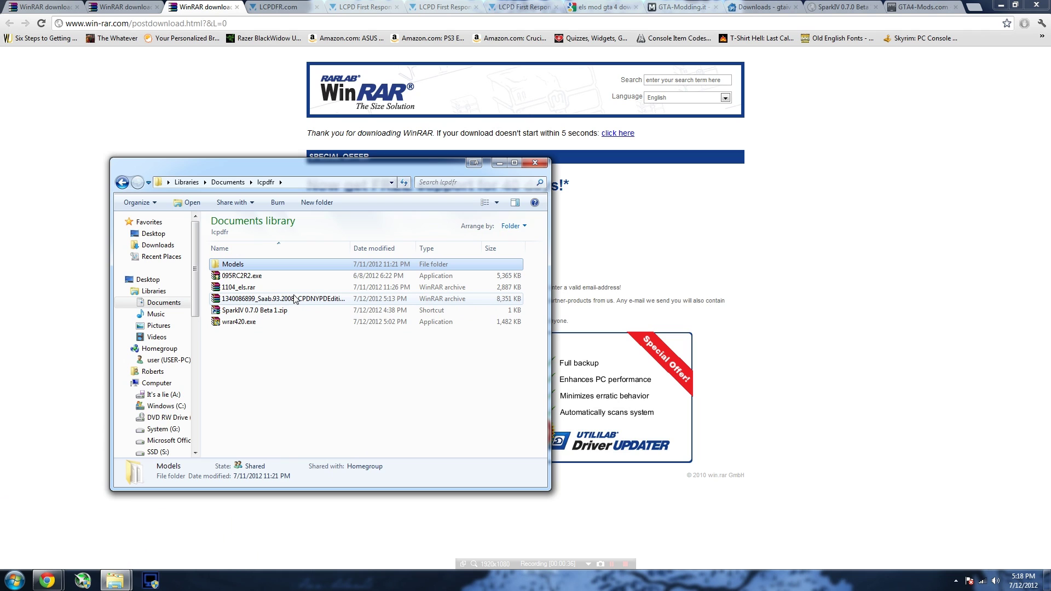
Run the WinRAR 4.20 installer from wrar420.exe, then return to the win-rar.com page
double_click(272, 322)
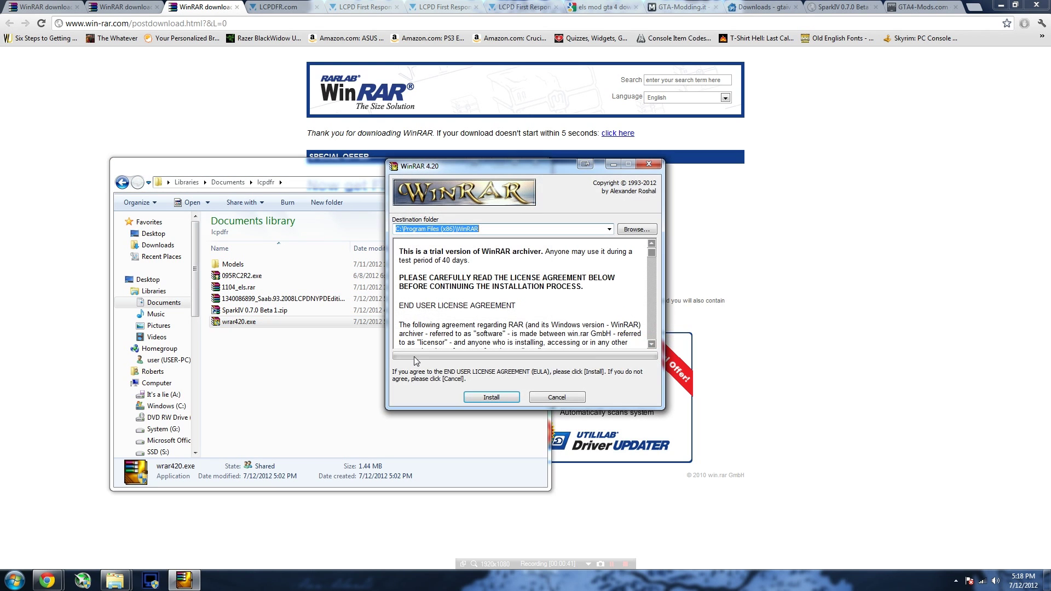
click(495, 398)
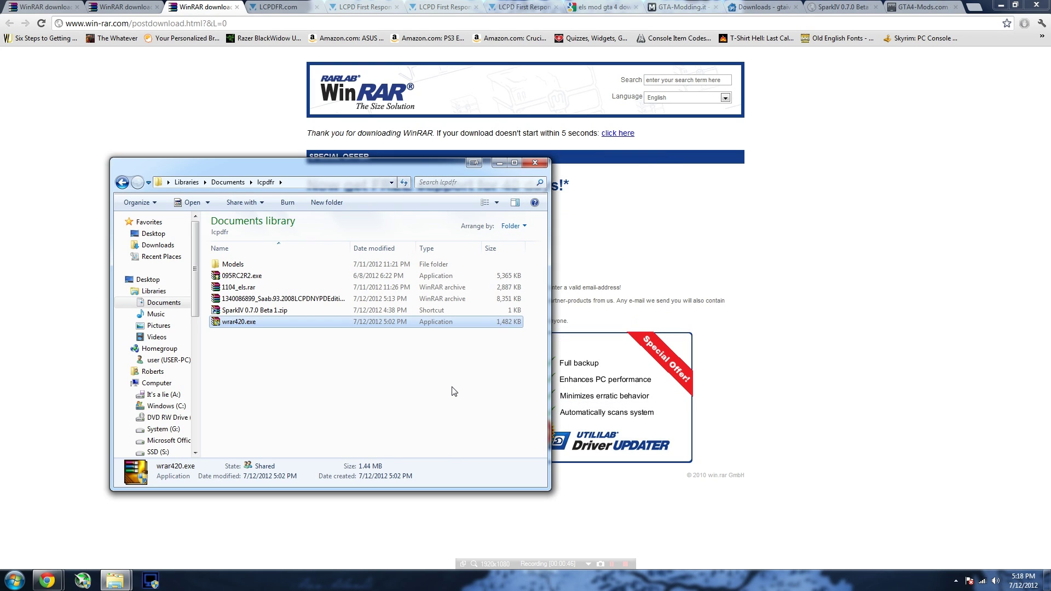
click(59, 327)
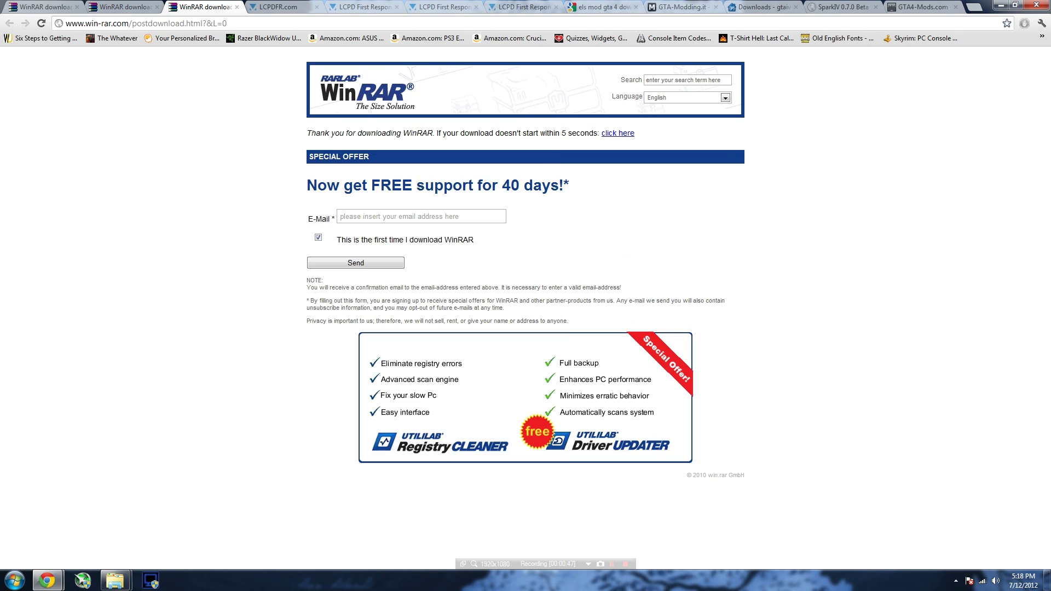
Go from the LCPDFR.com homepage through the file and disclaimer pages to the 095RC2R2.exe download
click(291, 6)
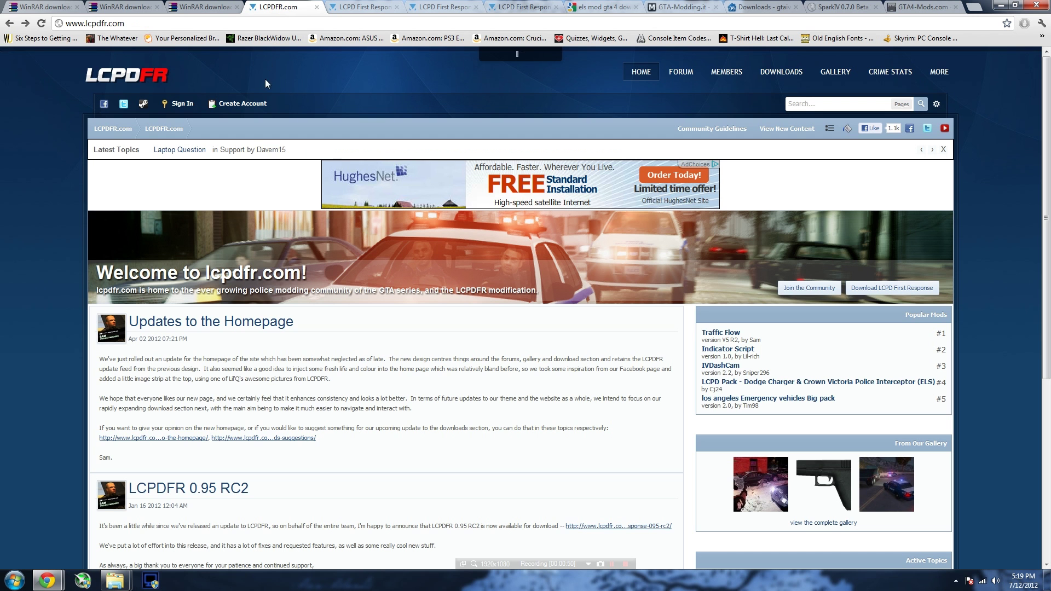
mouse_move(784, 77)
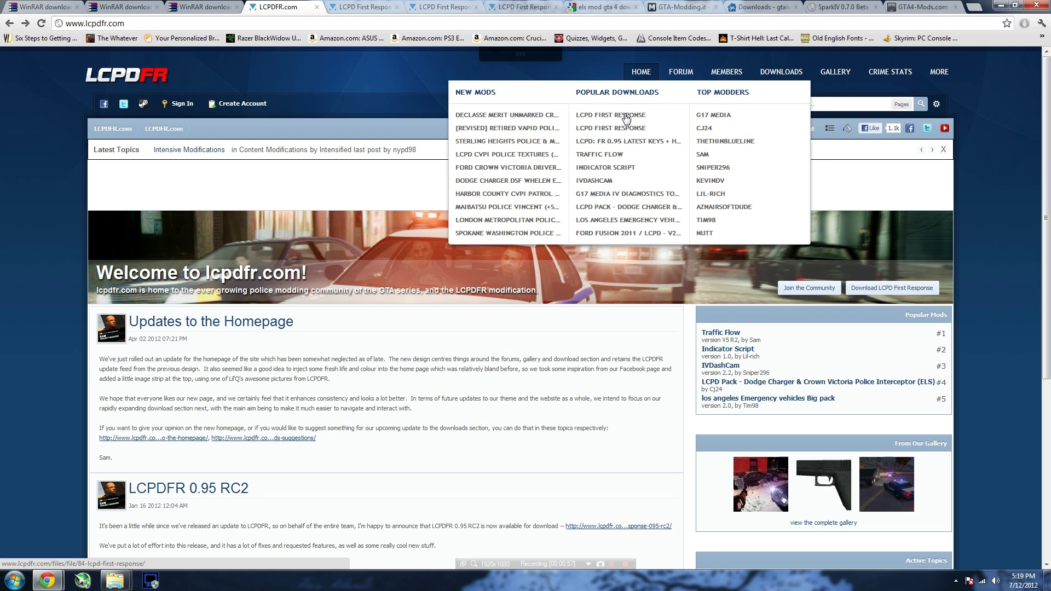
click(370, 9)
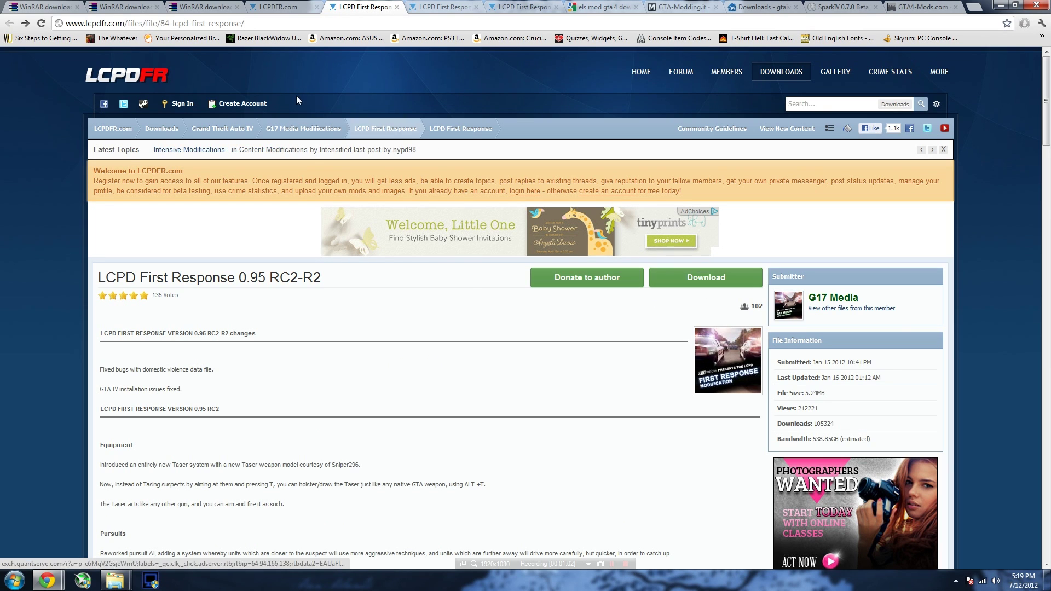
click(435, 5)
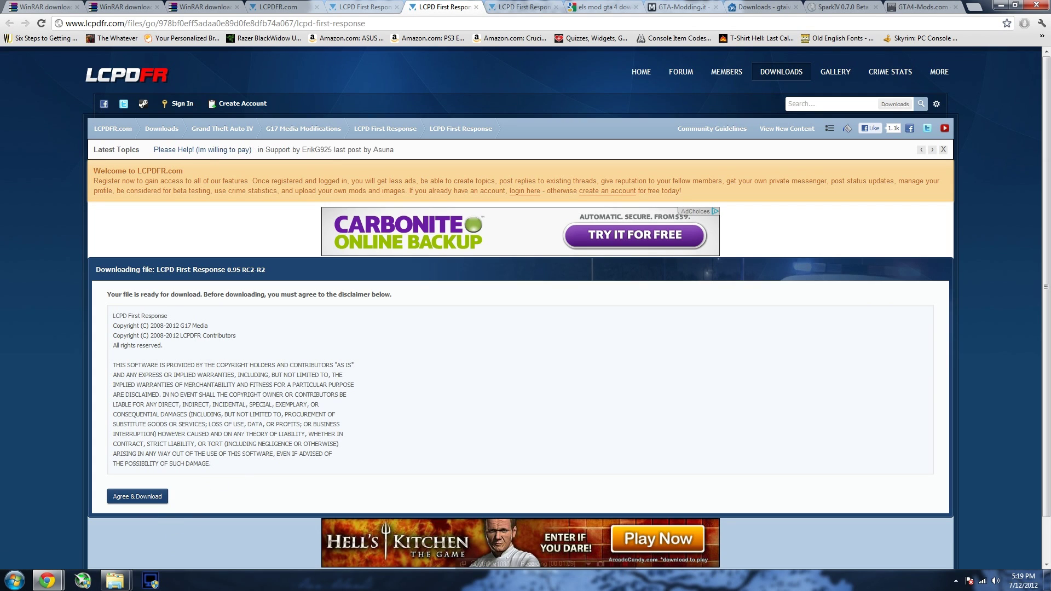
click(487, 6)
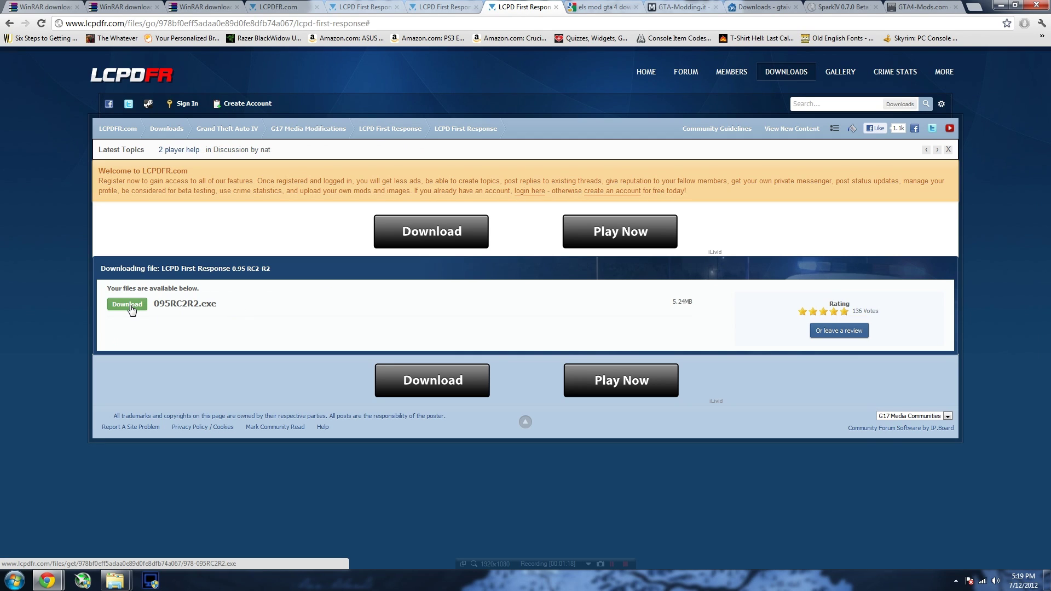
In the lcpdfr folder, launch the 095RC2R2.exe installer
mouse_move(114, 580)
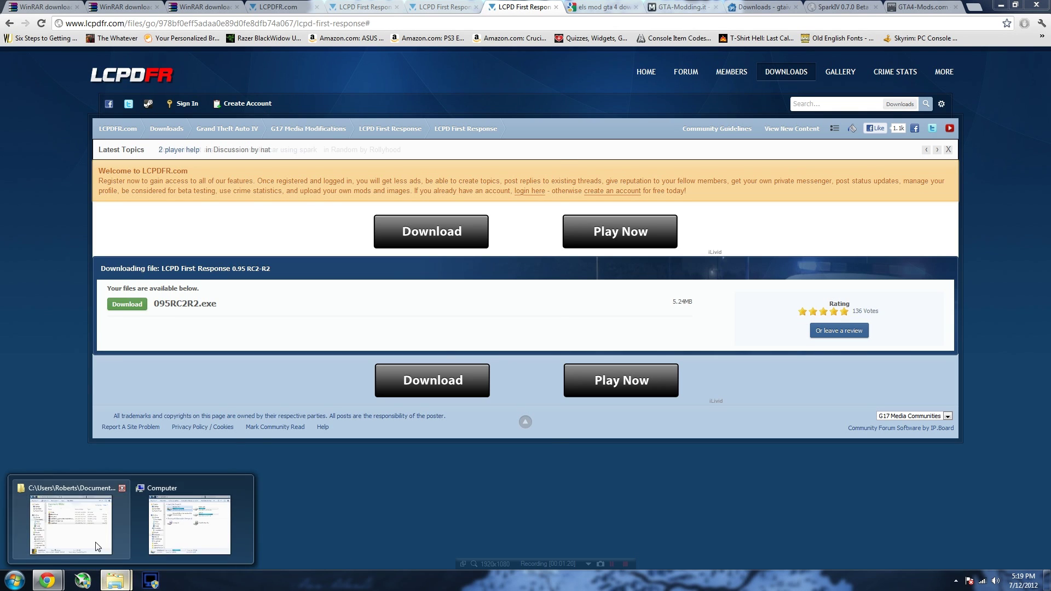
click(86, 539)
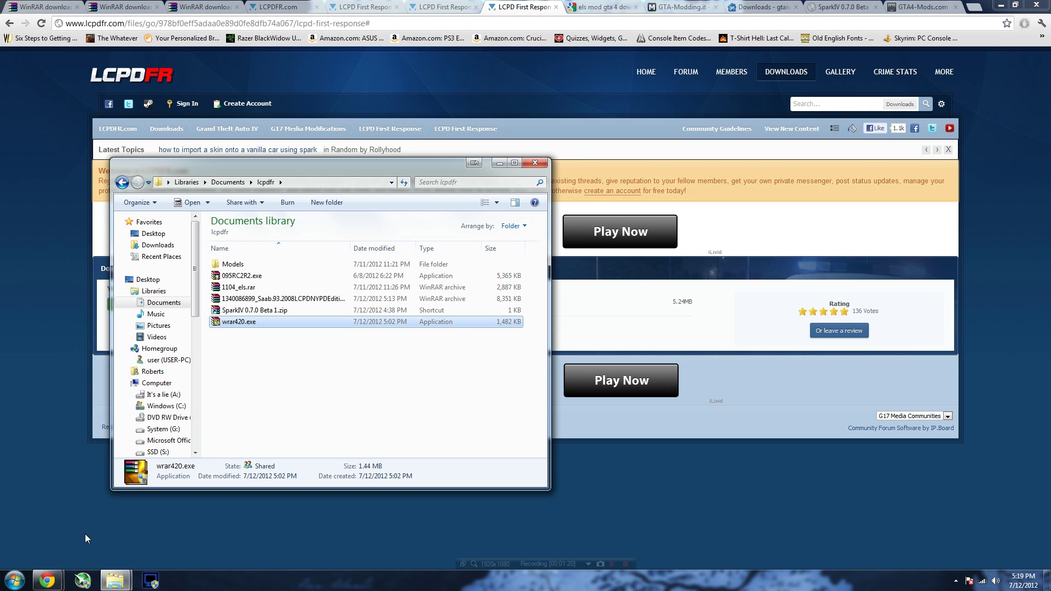
double_click(271, 278)
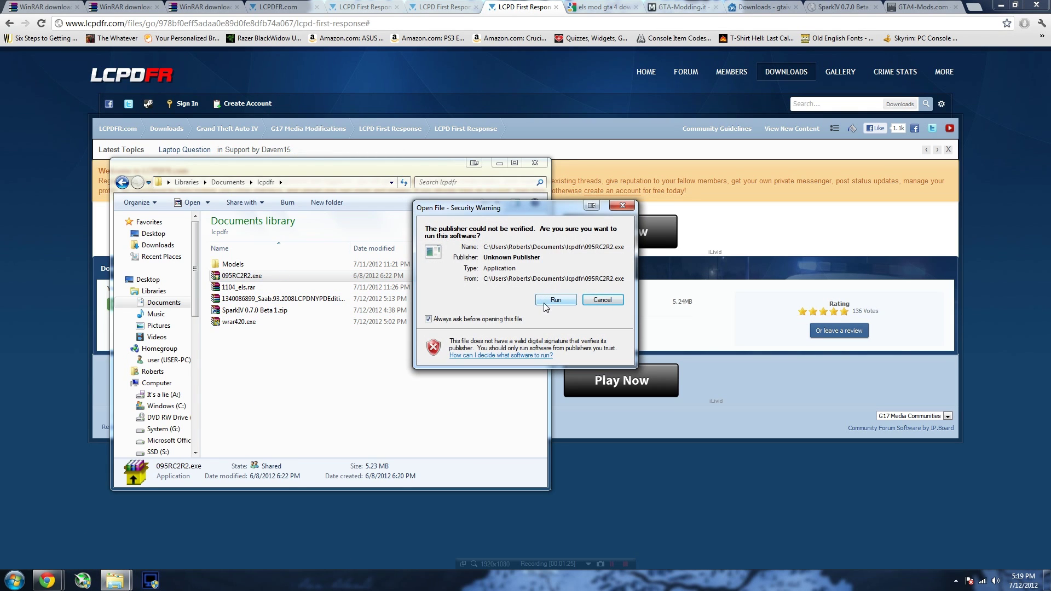
Allow the unverified installer to run, pass the welcome and compatibility pages, and browse for the destination folder
click(543, 304)
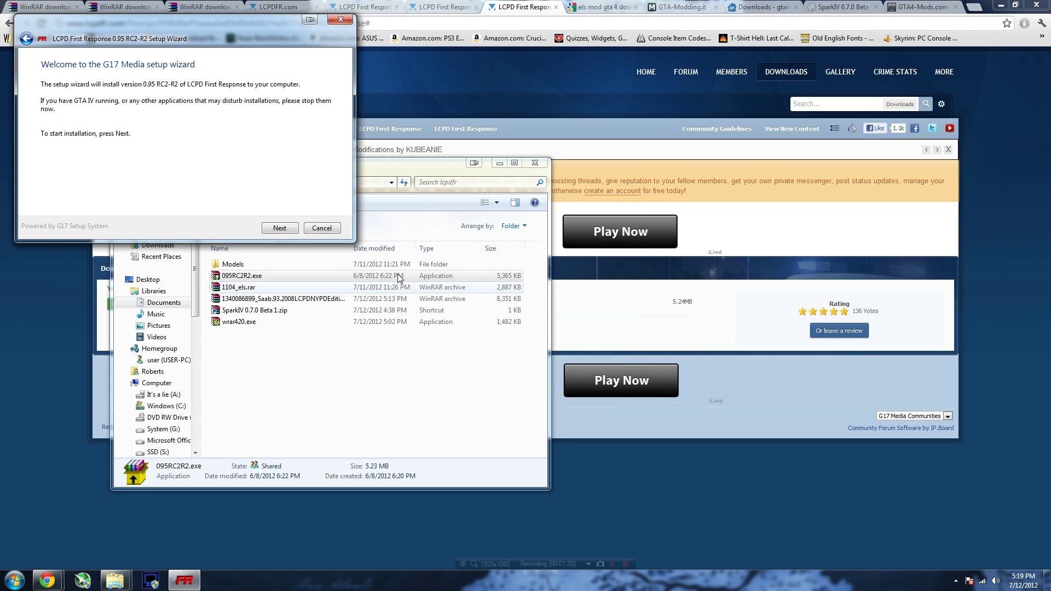
click(279, 228)
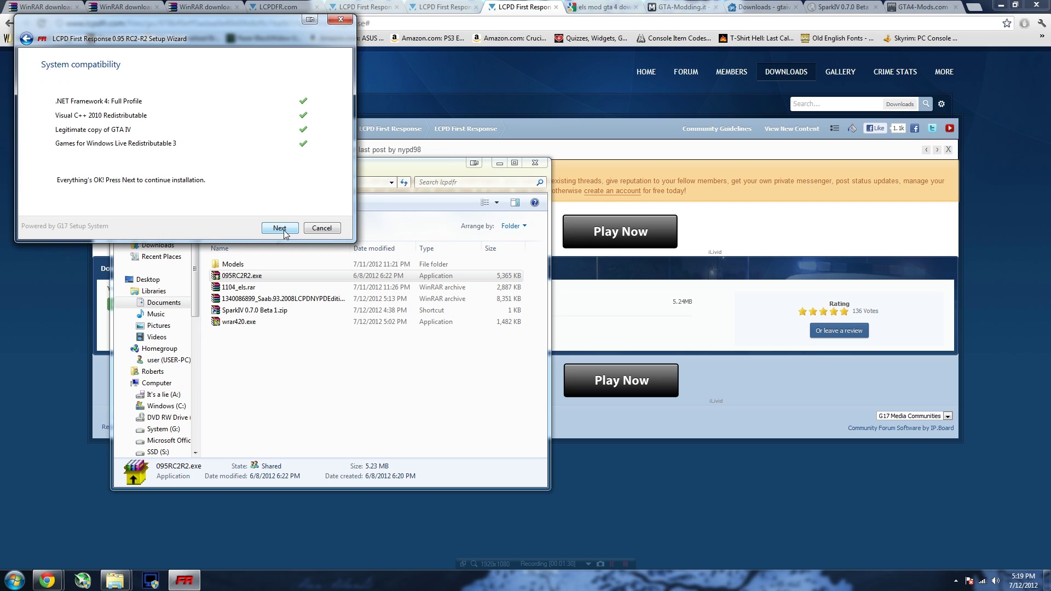
click(280, 228)
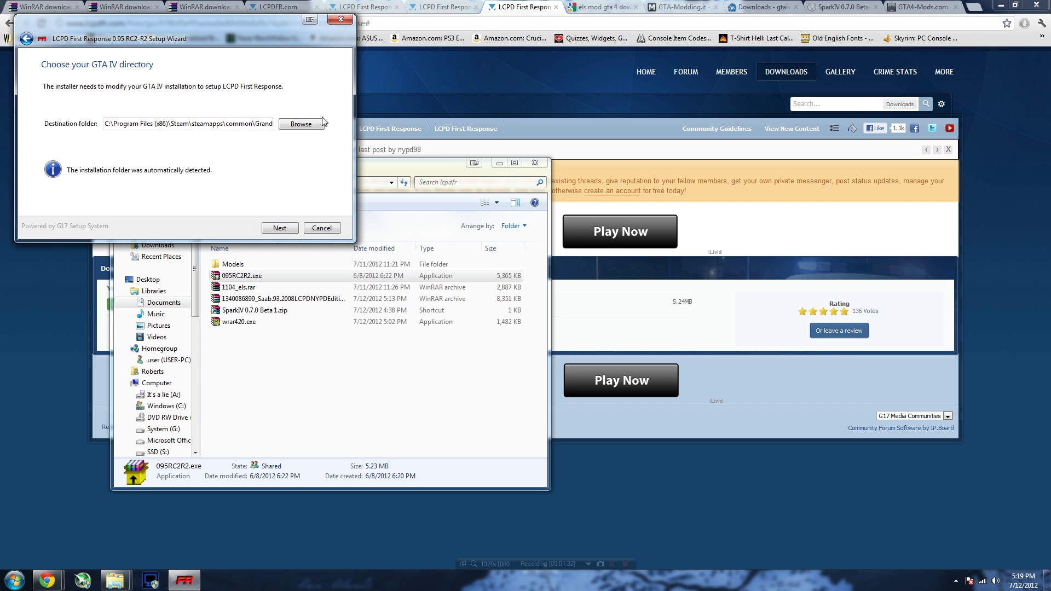
click(301, 124)
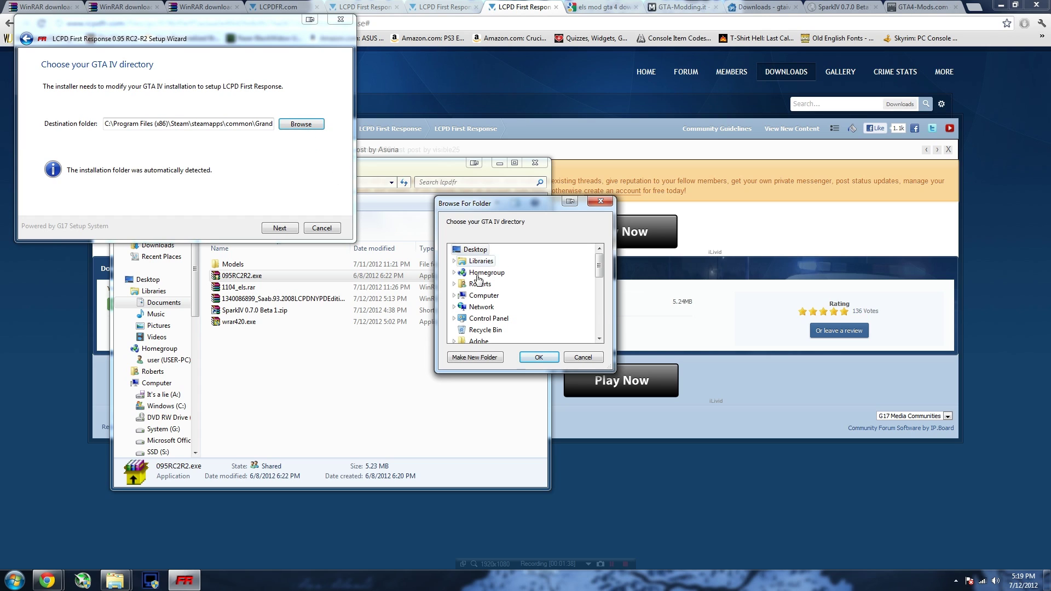
Expand Computer > Windows (C:) > Program Files (x86) > Steam in the folder browser
click(455, 296)
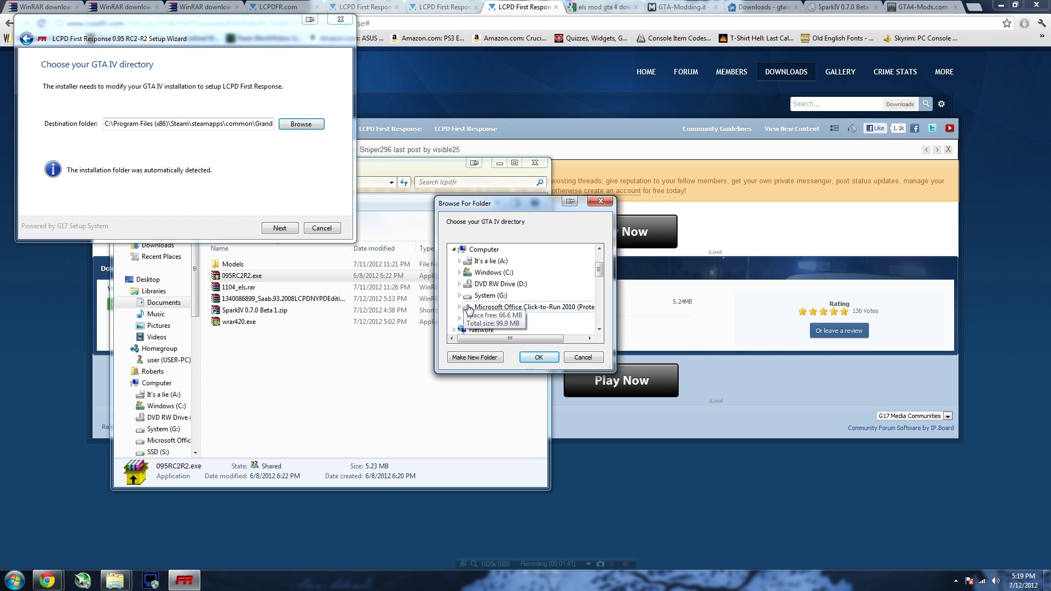
click(460, 273)
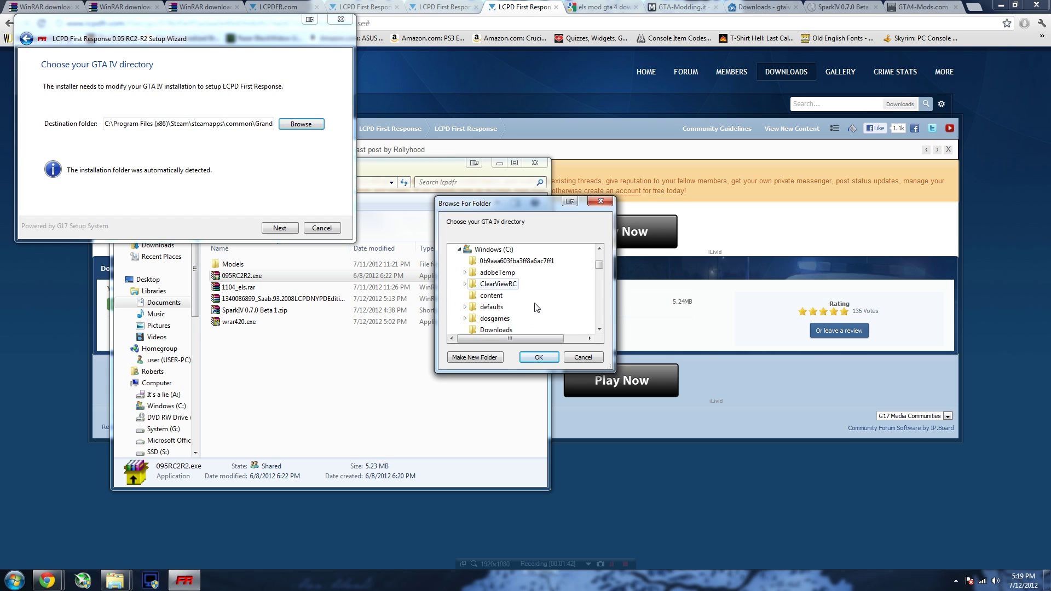
click(599, 329)
click(600, 329)
click(599, 329)
click(599, 329)
click(599, 328)
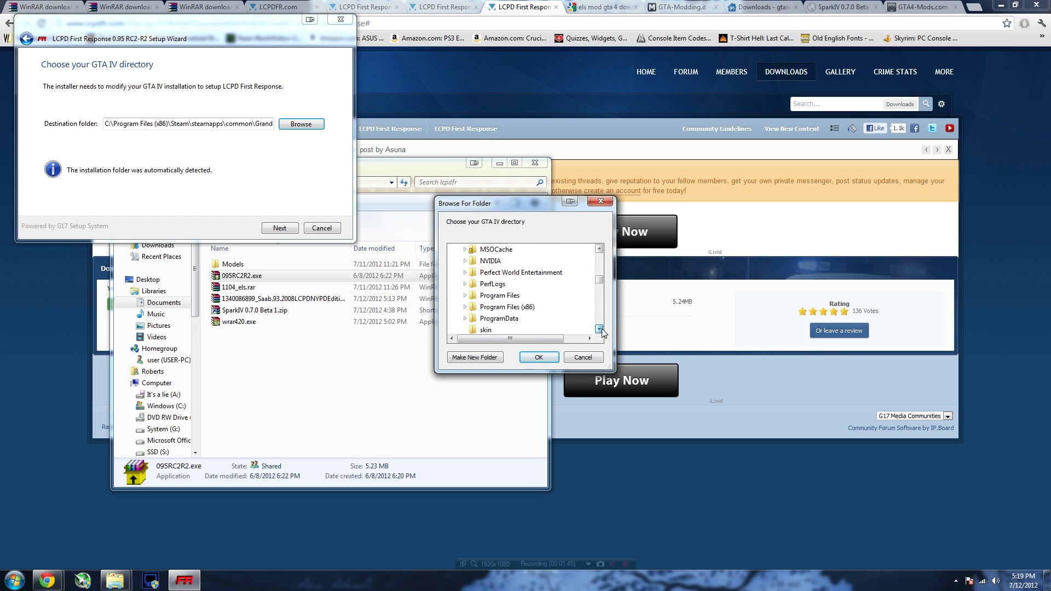
click(466, 311)
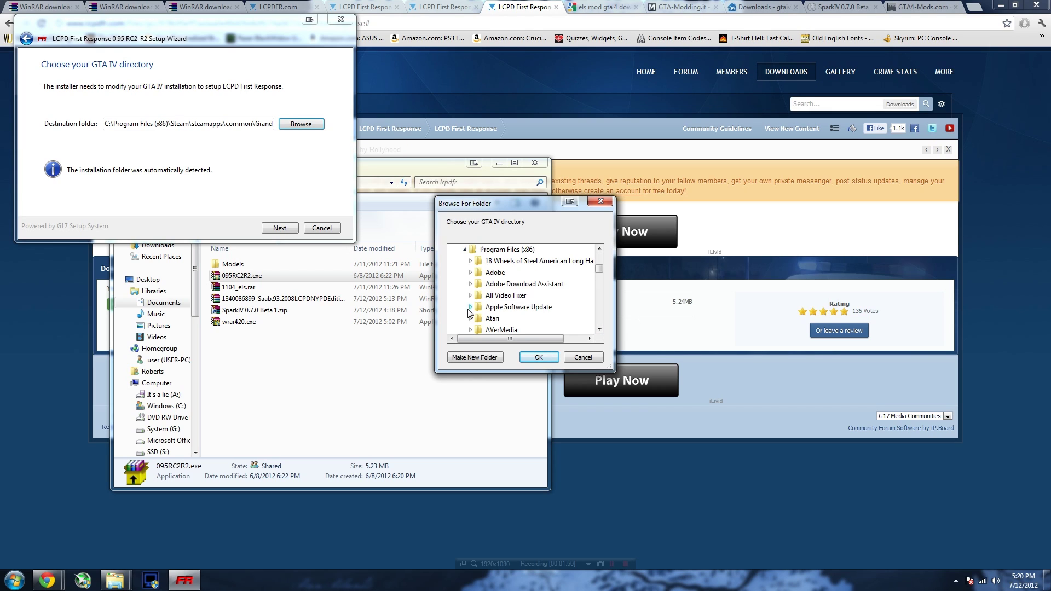
drag(600, 276, 601, 303)
click(469, 297)
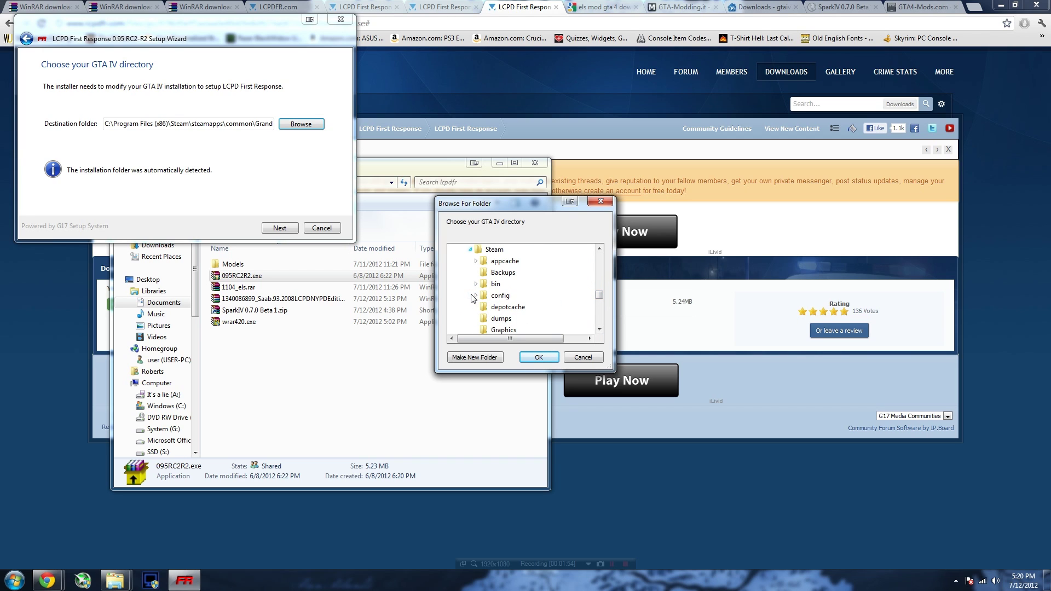
click(600, 329)
click(599, 329)
click(599, 328)
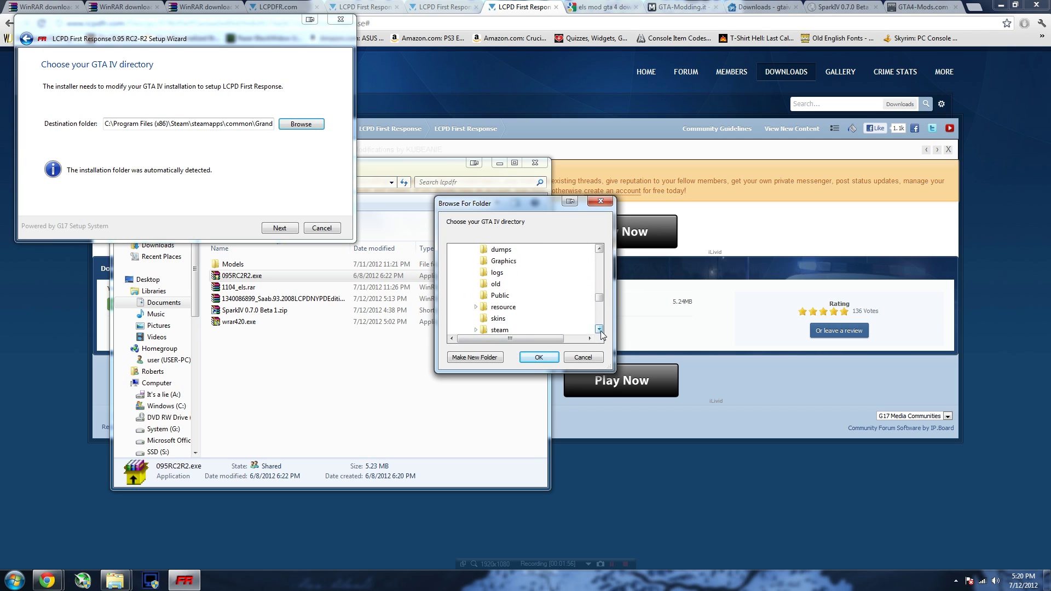
Continue into steamapps > common > Grand Theft Auto IV > GTAIV
click(476, 307)
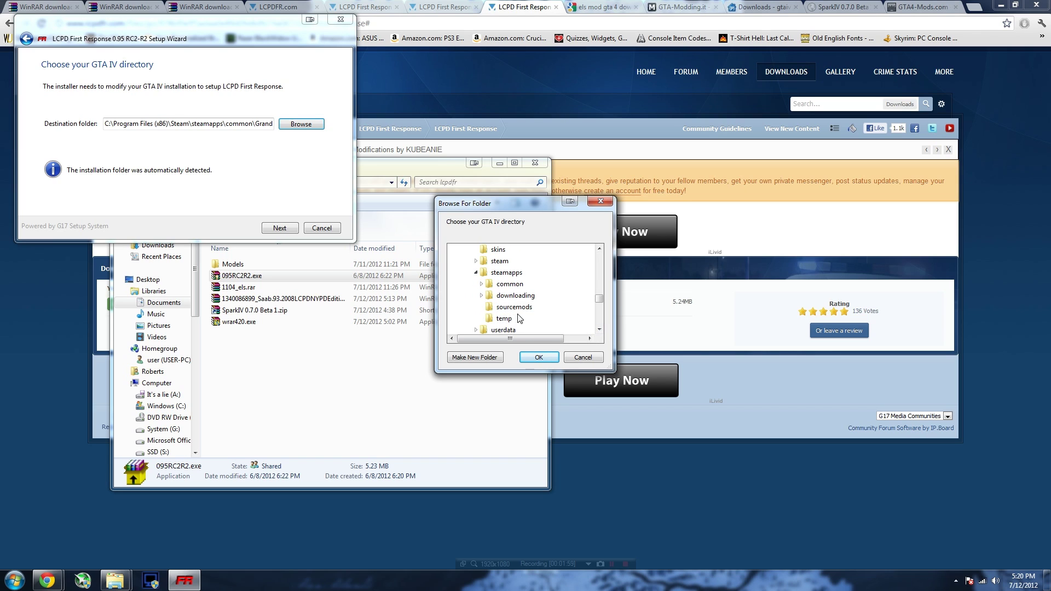
click(481, 284)
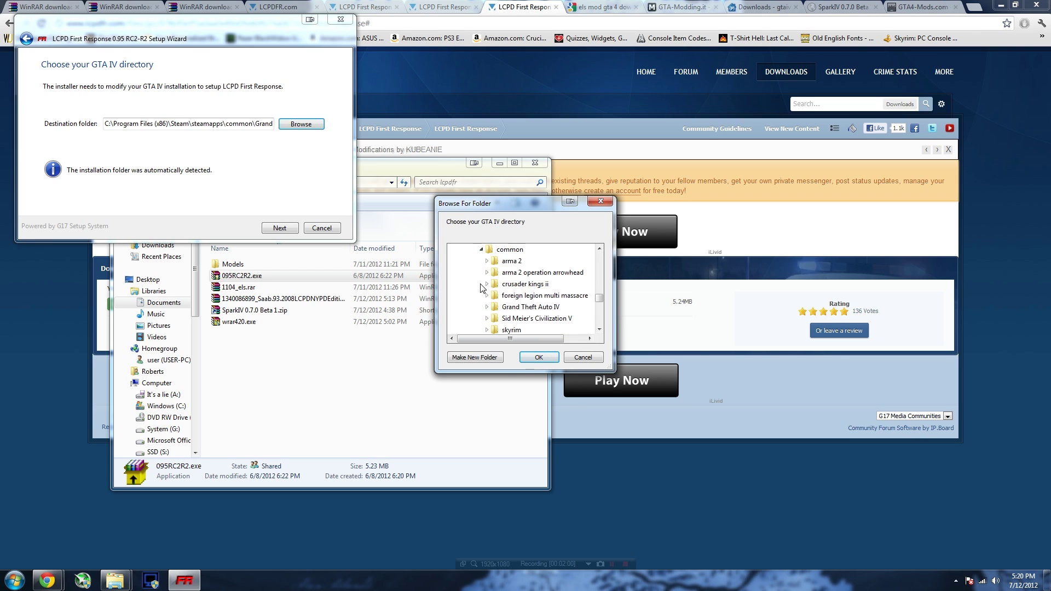
click(492, 311)
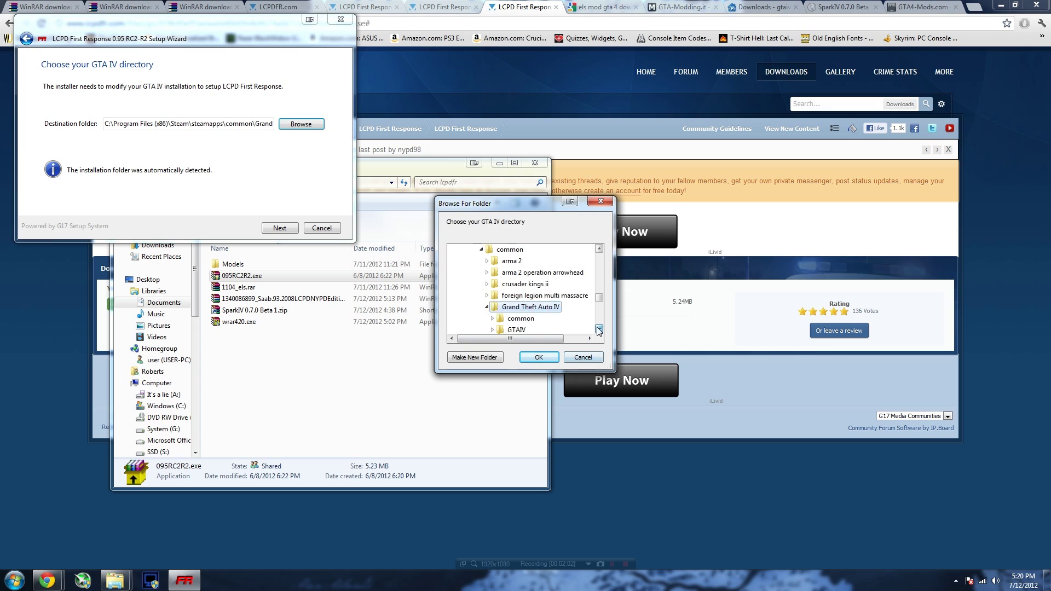
click(599, 329)
click(599, 329)
double_click(516, 307)
click(599, 329)
click(599, 328)
click(599, 328)
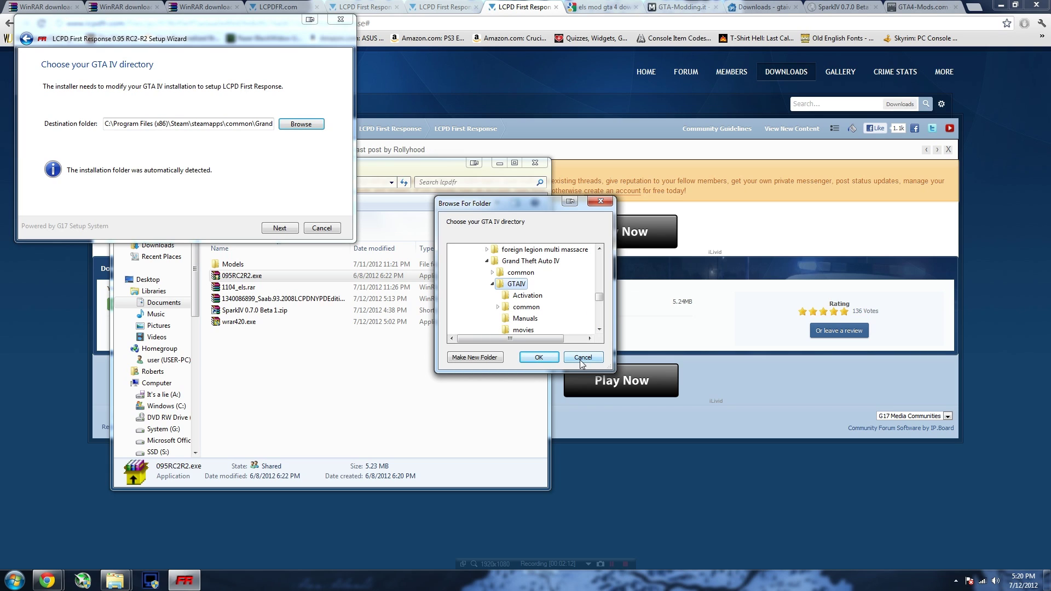
Cancel the folder dialog and the LCPDFR setup, returning to the browser
click(582, 358)
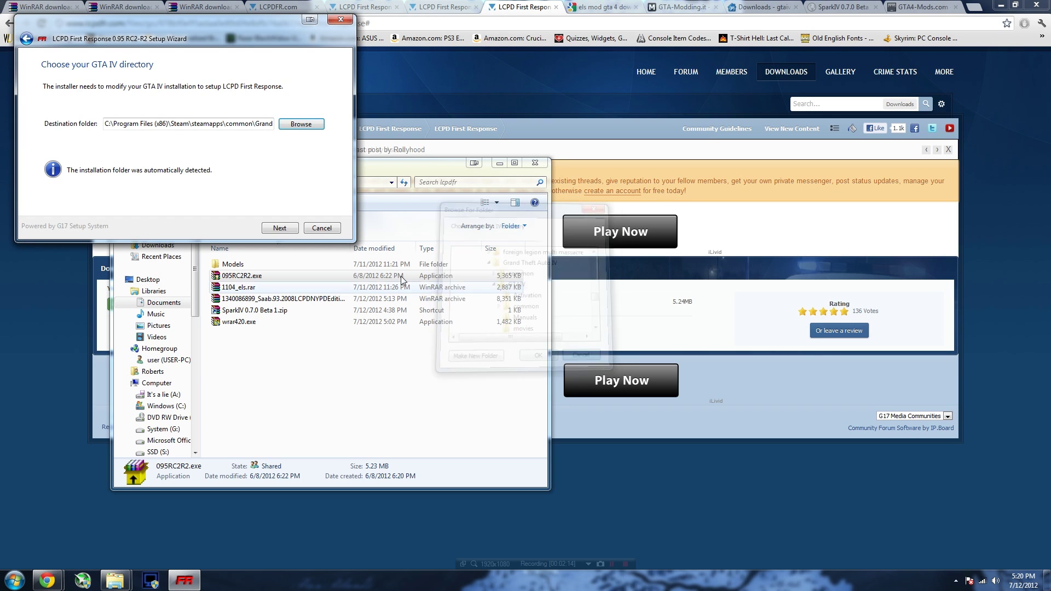
click(322, 229)
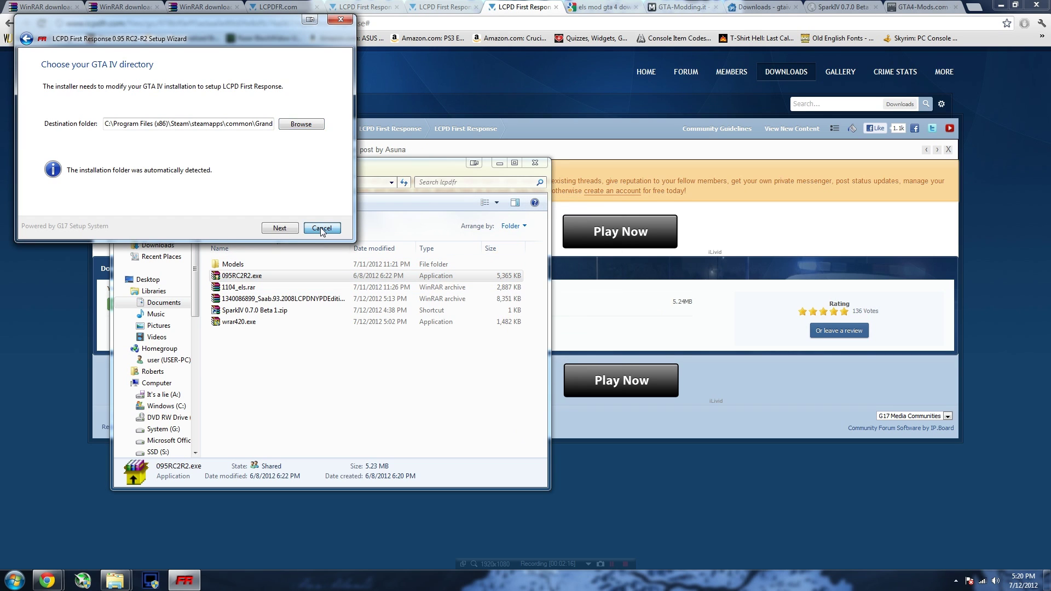
click(516, 108)
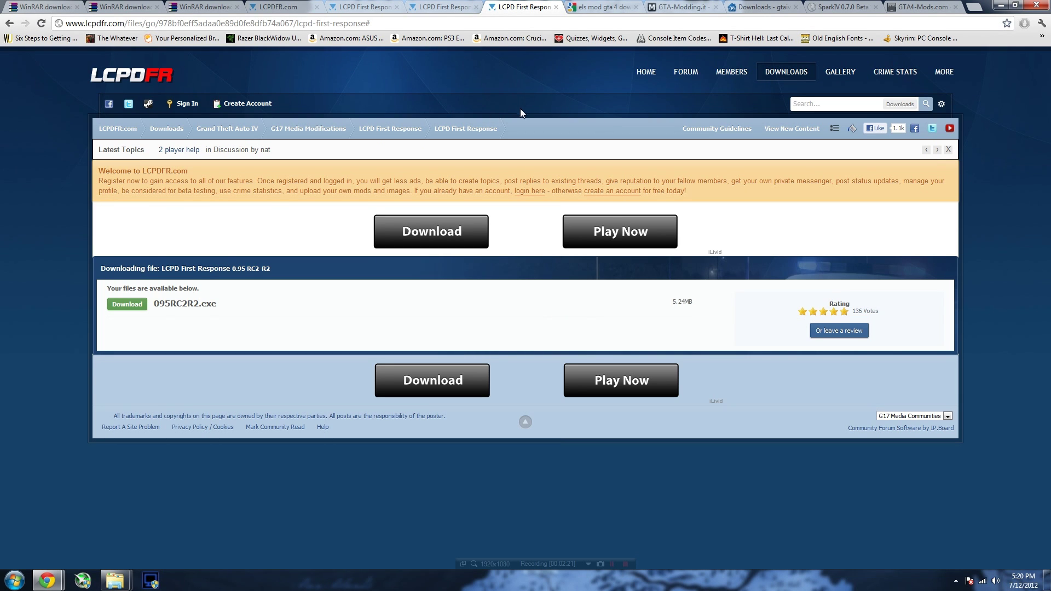
Find the Emergency Lighting System 6.0 download on GTA-Modding.it, then bring up the lcpdfr folder
click(610, 4)
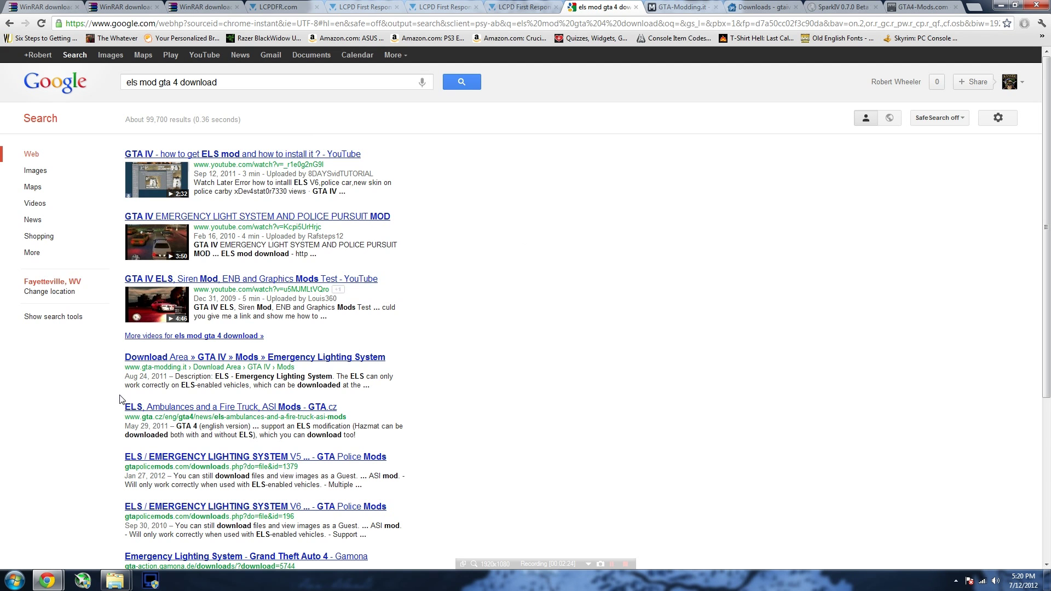
click(679, 6)
scroll(545, 383, up, 4)
scroll(537, 402, up, 4)
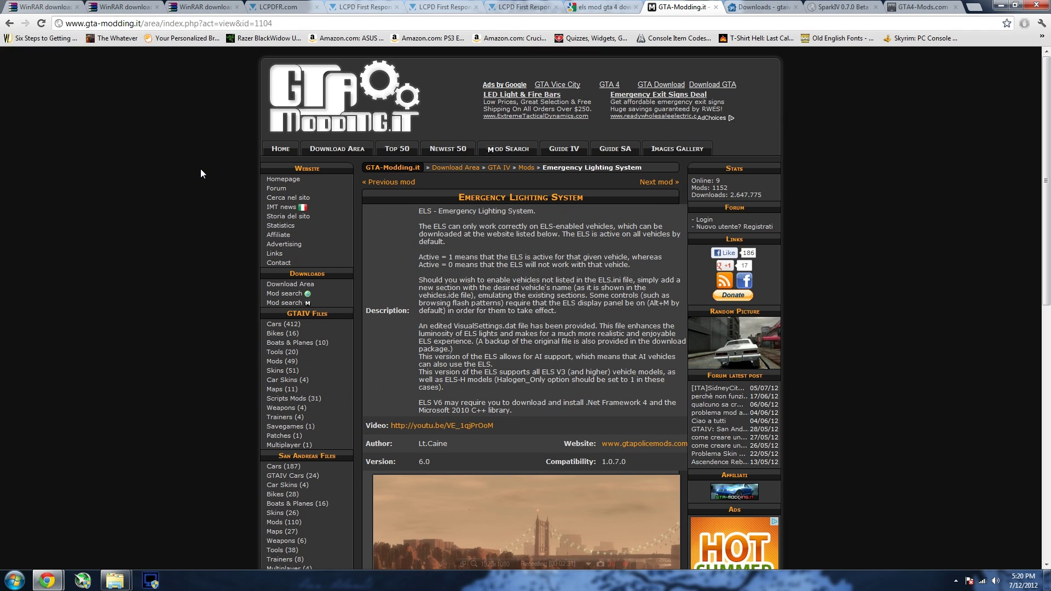
scroll(200, 168, down, 4)
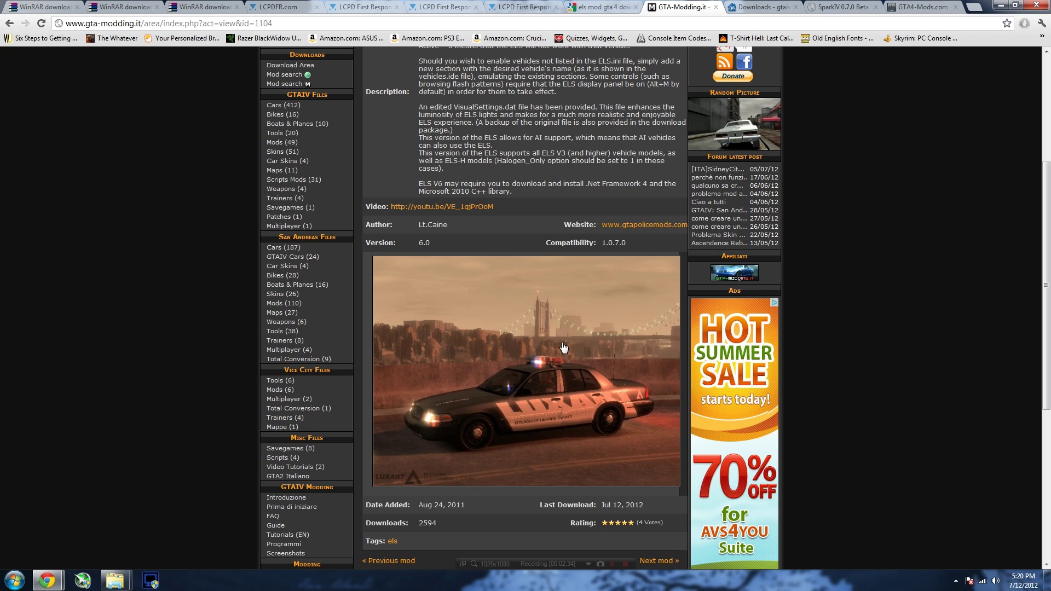
scroll(564, 347, down, 5)
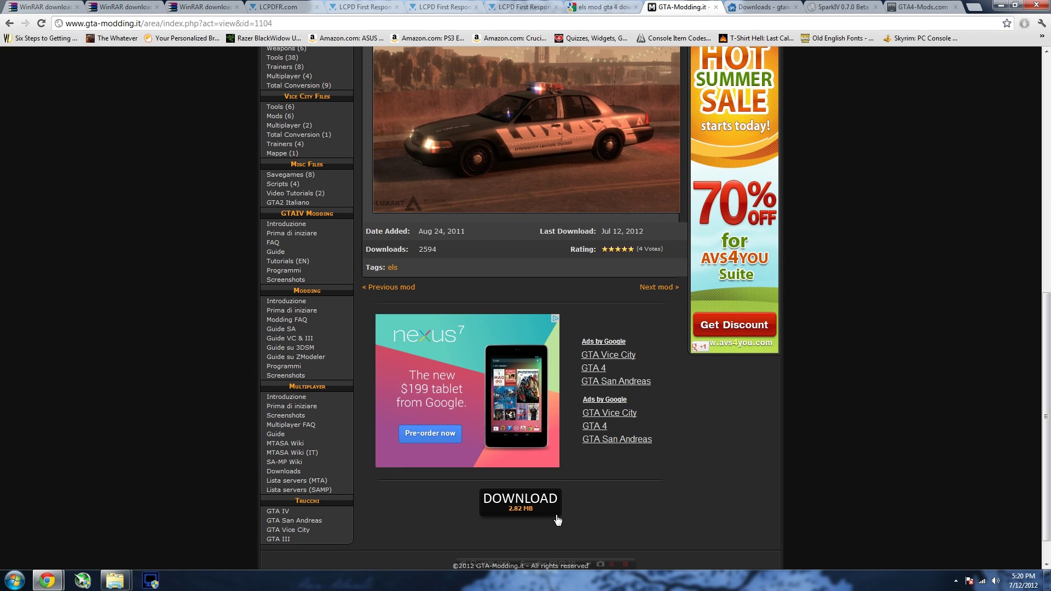
mouse_move(115, 579)
click(67, 524)
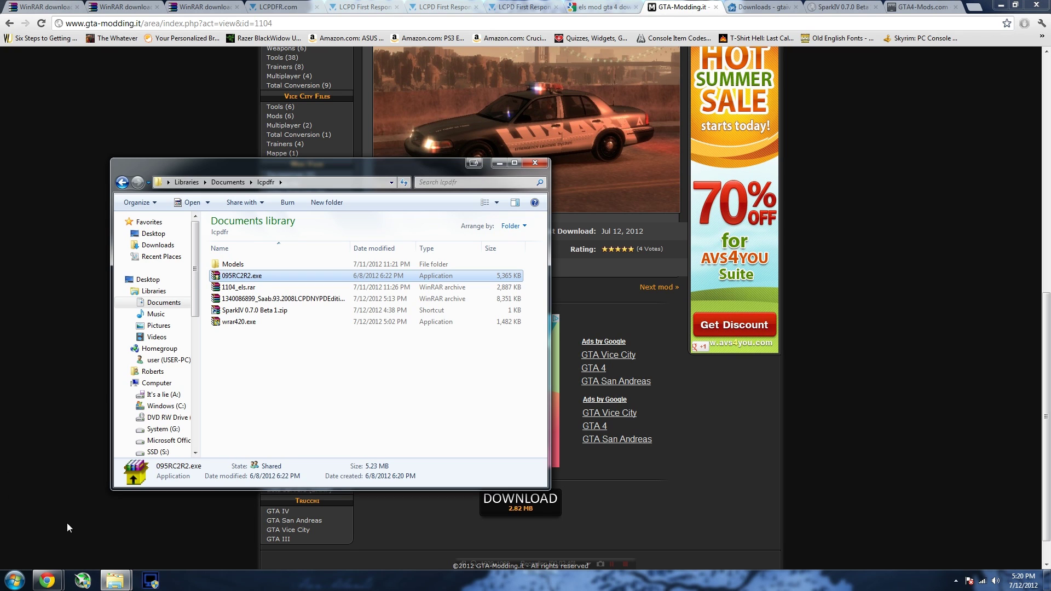
Open 1104_els.rar, dismiss the license reminder, and enter the VERSION A (FOR GTAIV V1070) folder
double_click(259, 288)
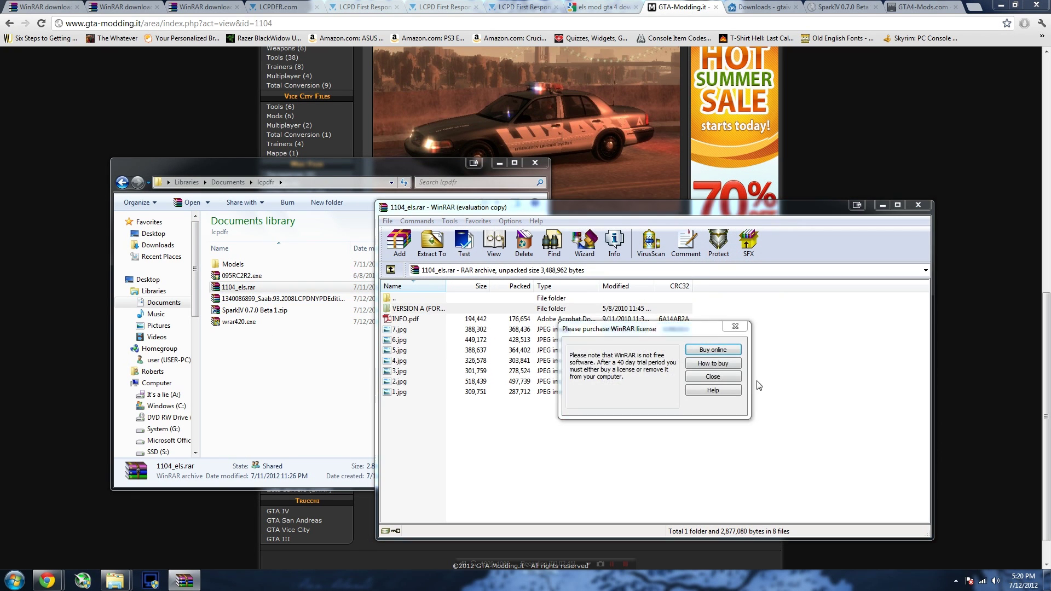
key(Escape)
click(448, 313)
double_click(448, 310)
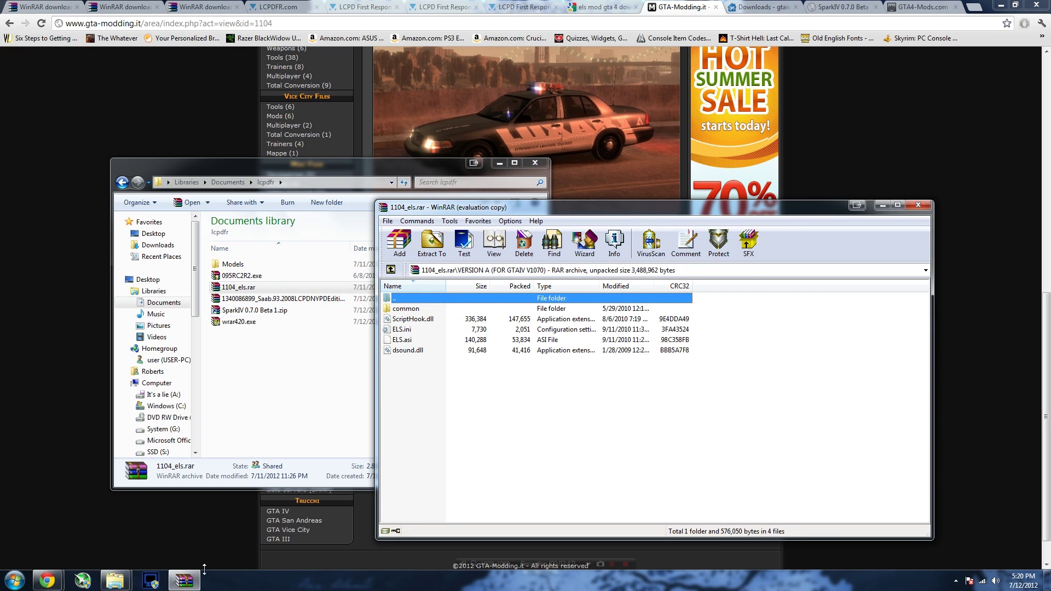
Bring the Computer window to the front
click(216, 581)
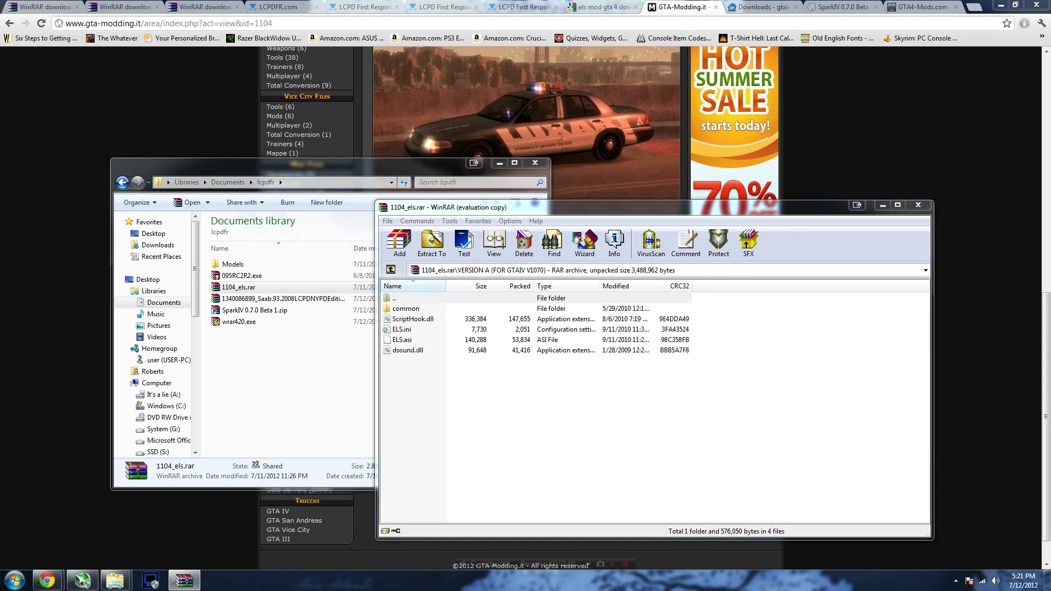
mouse_move(115, 581)
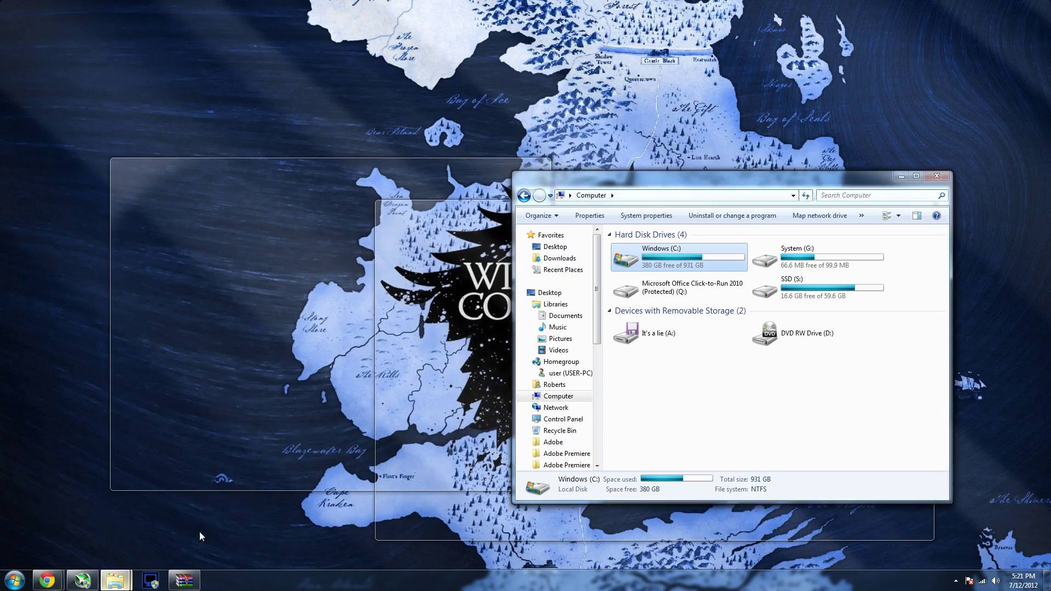
click(196, 539)
Browse to C:\Program Files (x86)\Steam\steamapps\common\Grand Theft Auto IV\GTAIV in Explorer
double_click(662, 249)
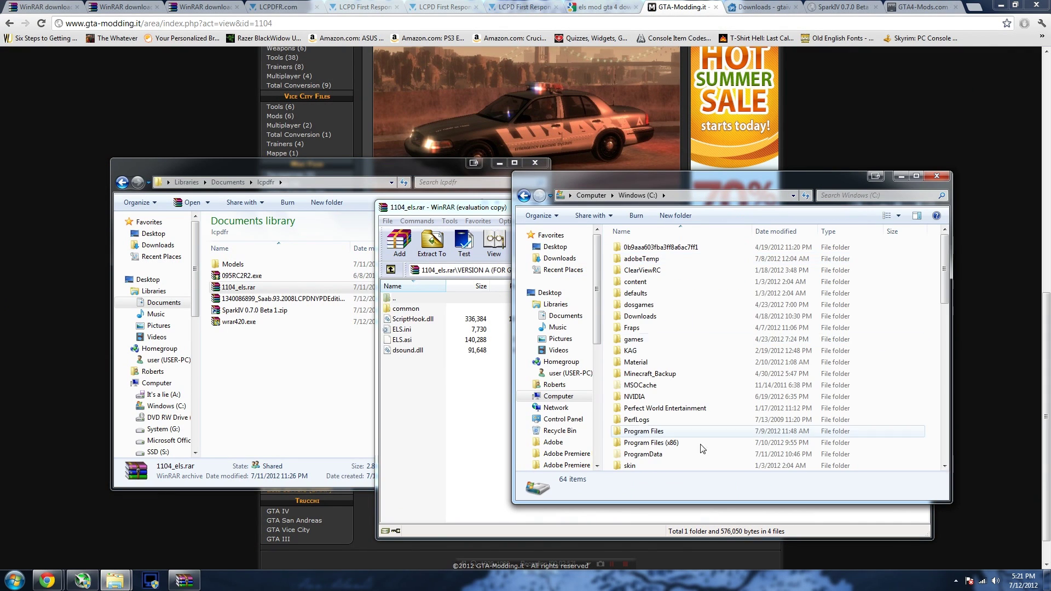
double_click(652, 443)
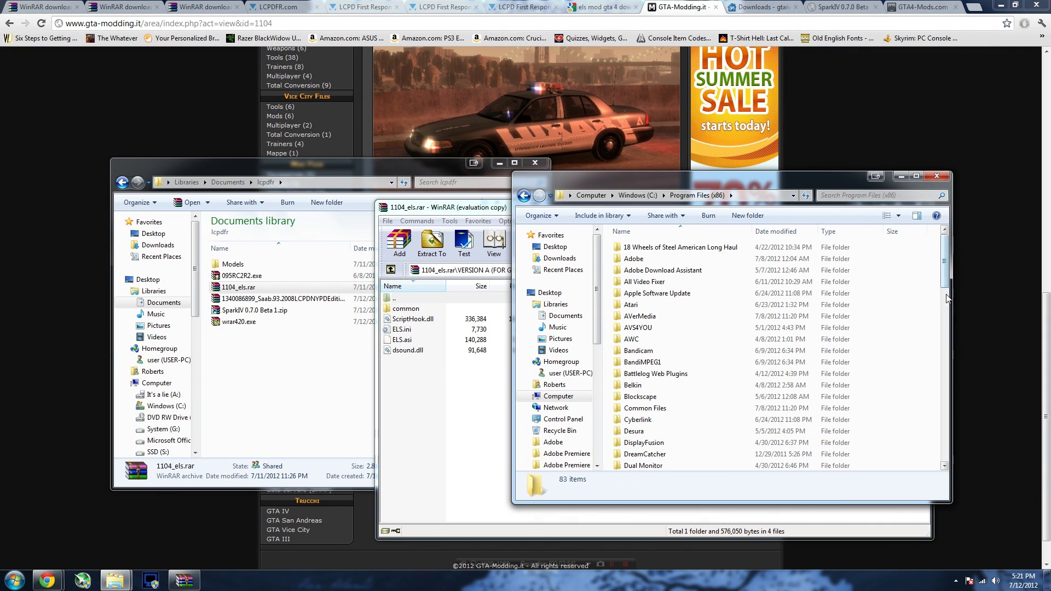
drag(946, 288, 945, 421)
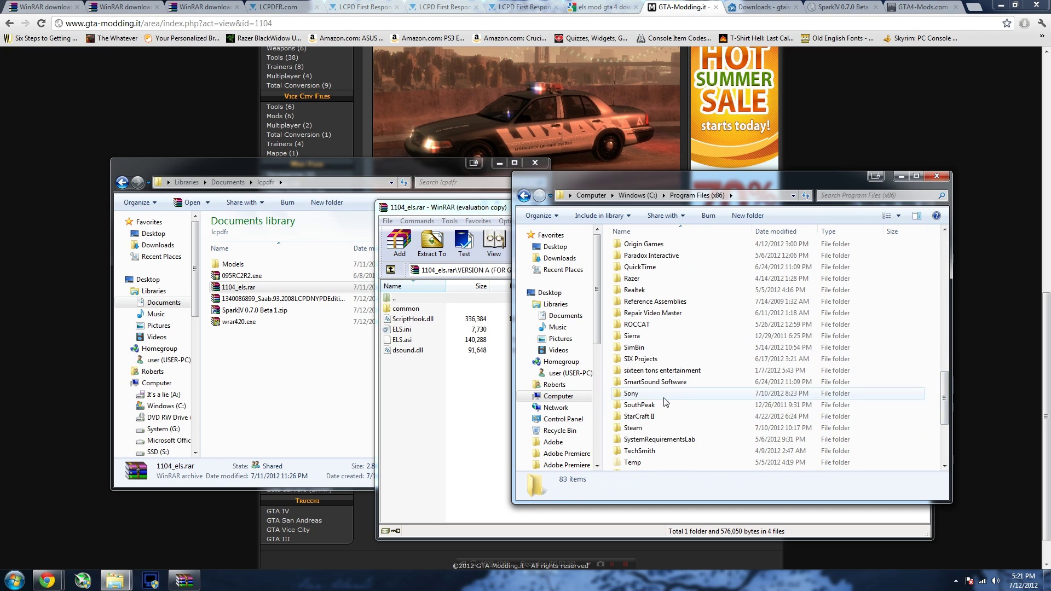
double_click(654, 429)
double_click(660, 397)
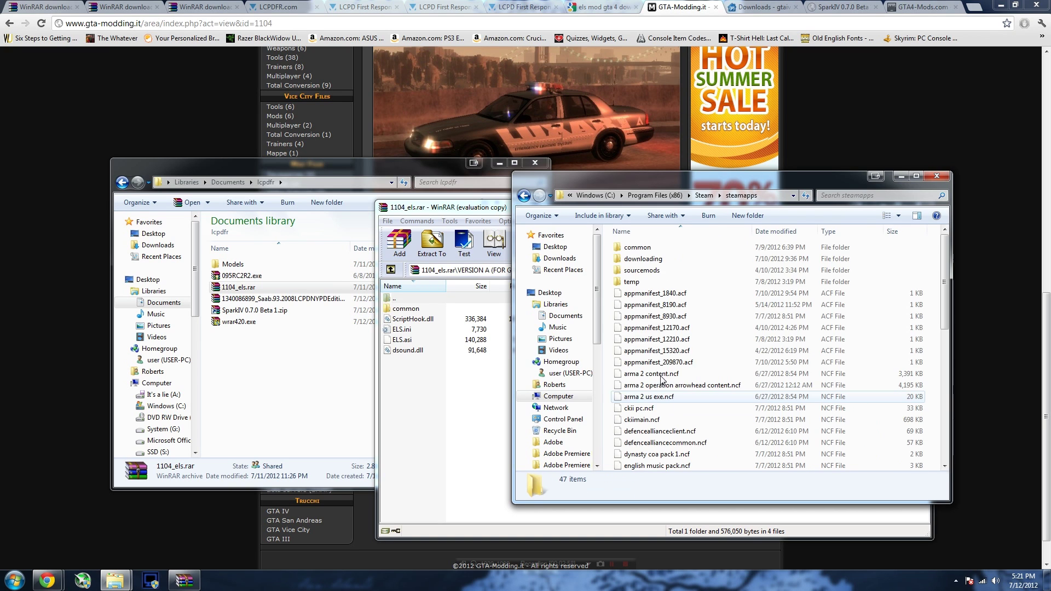
double_click(665, 247)
click(663, 296)
double_click(664, 296)
double_click(657, 259)
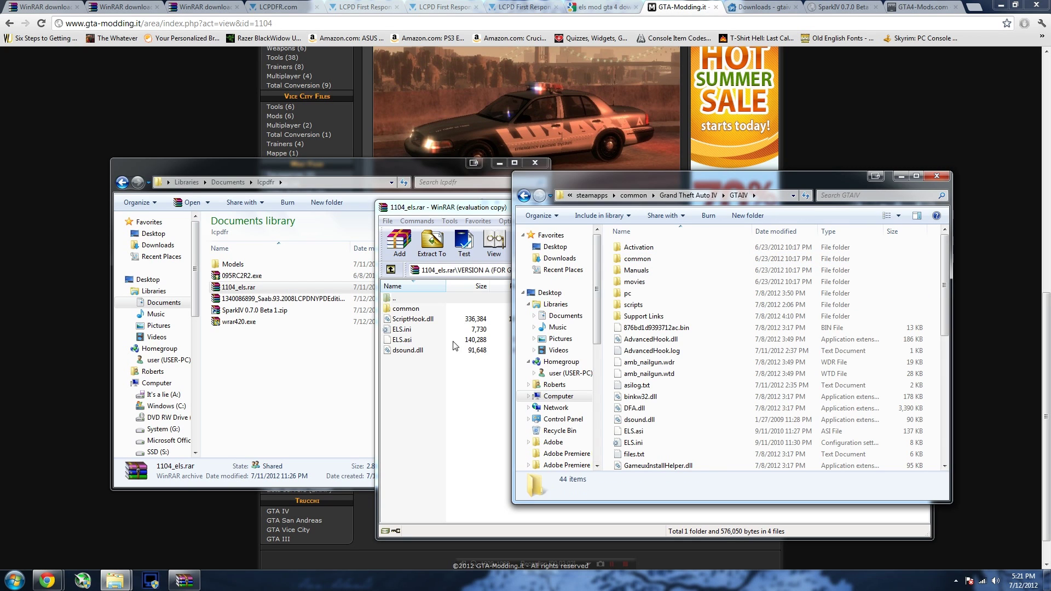
Select the ELS files in the archive, close the archive and GTAIV windows, and return to gtaivtools downloads
drag(416, 370, 454, 298)
drag(757, 212, 497, 193)
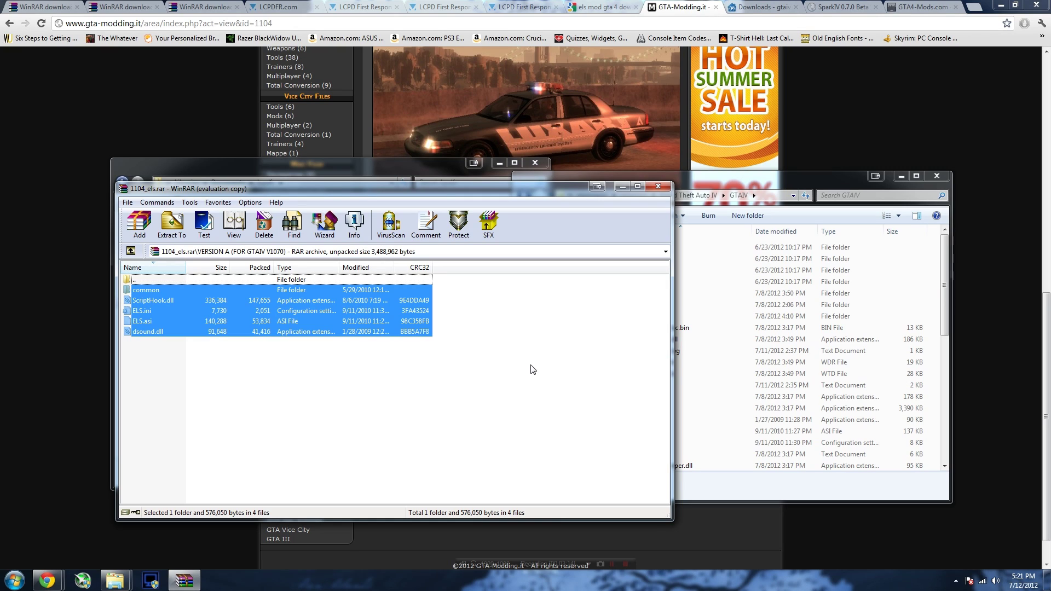
click(658, 186)
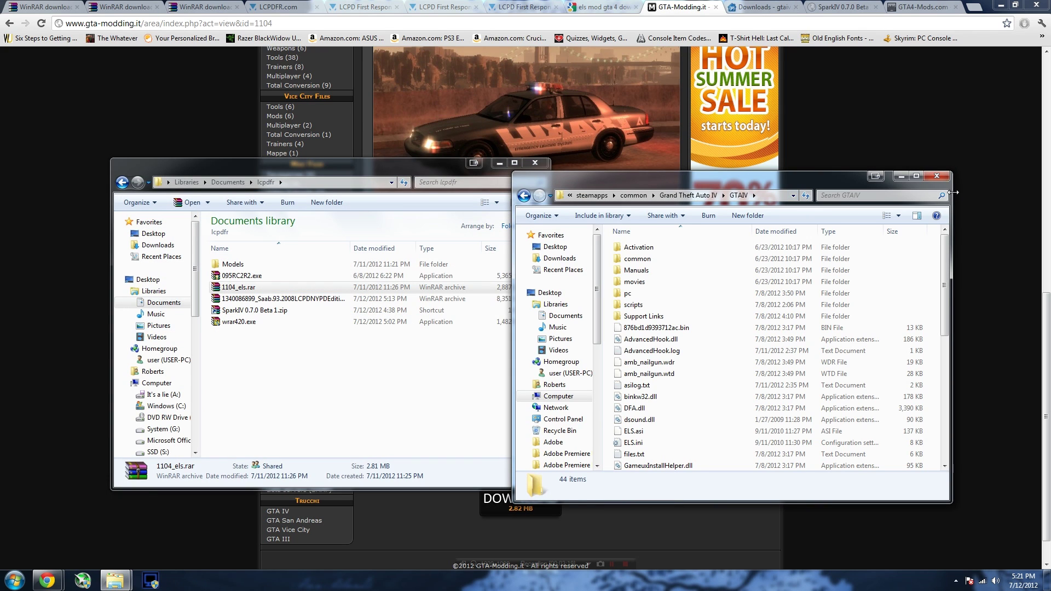
click(934, 176)
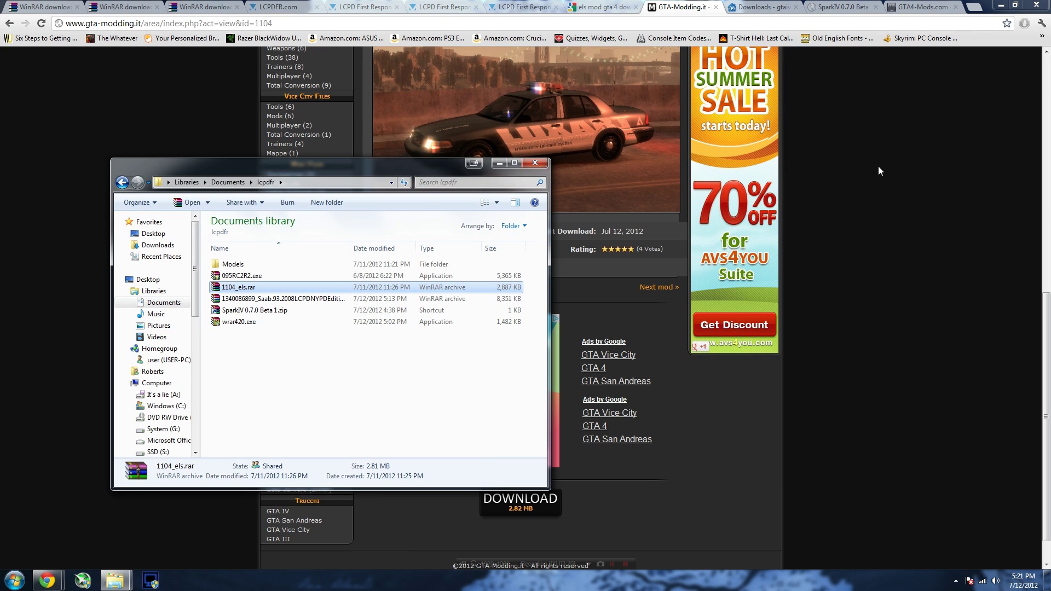
click(769, 5)
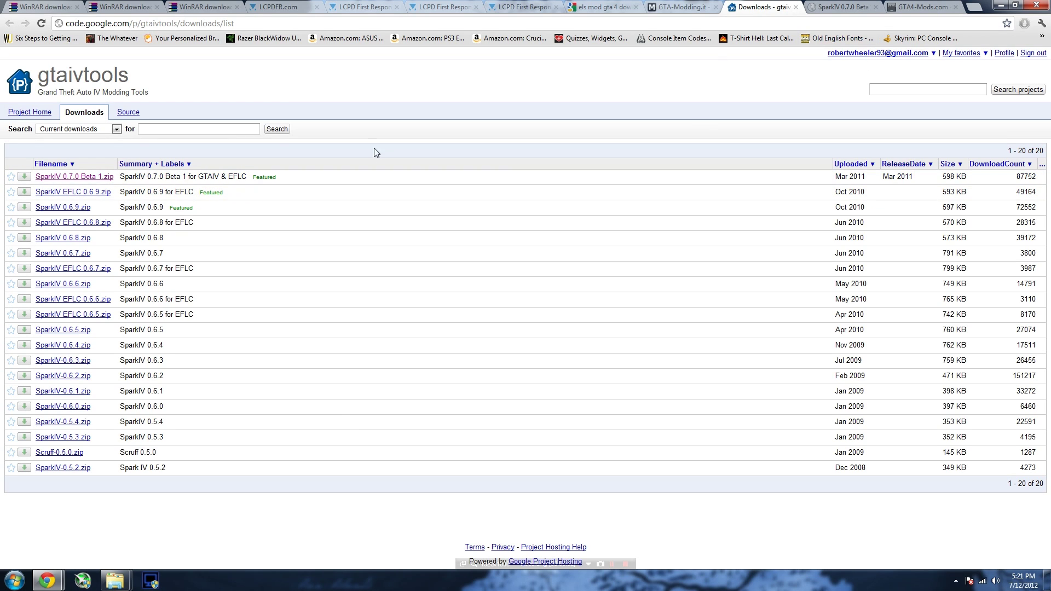
View the SparkIV 0.7.0 Beta page, open SparkIV 0.7.0 Beta 1.zip, and run SparkIV.exe
click(845, 6)
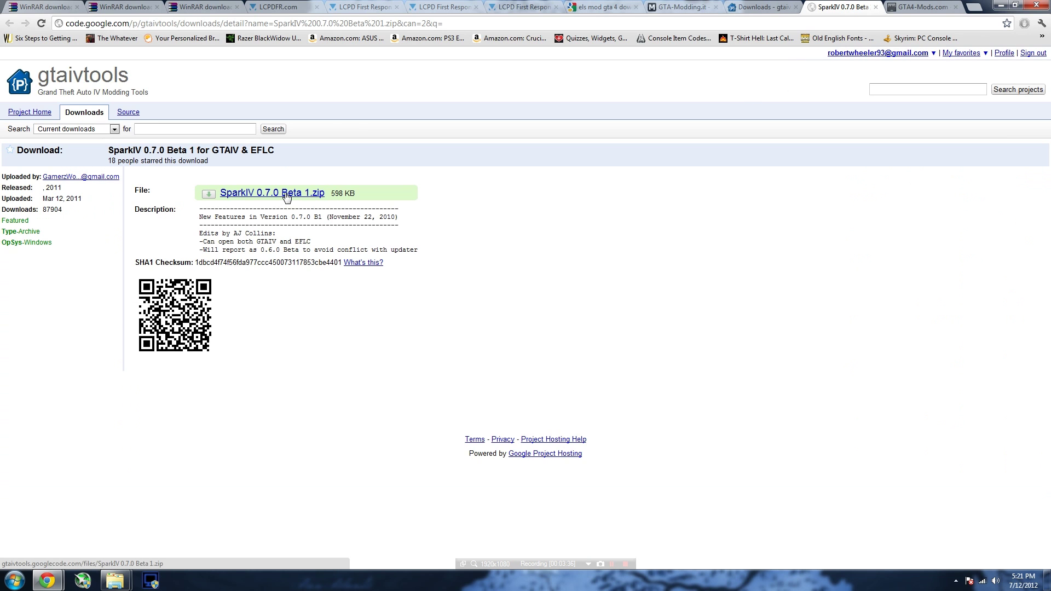
mouse_move(115, 580)
click(81, 550)
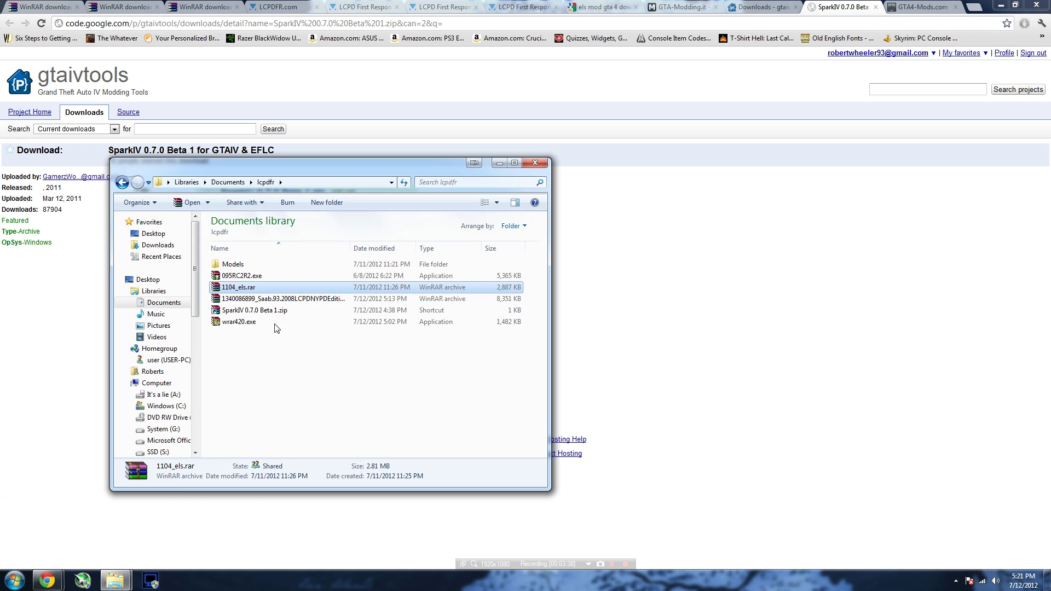
double_click(276, 311)
click(218, 294)
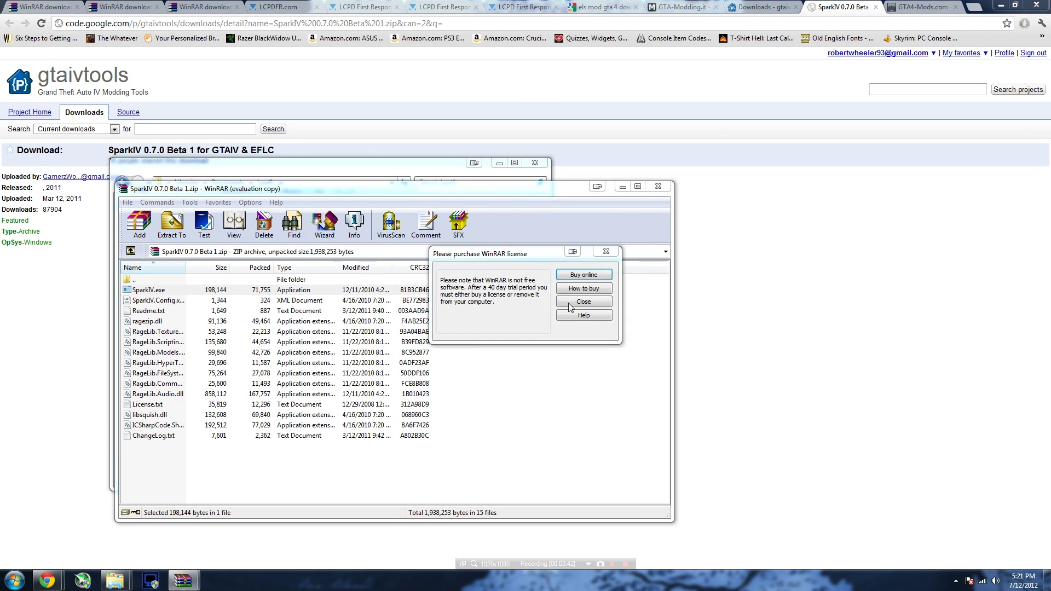
click(569, 302)
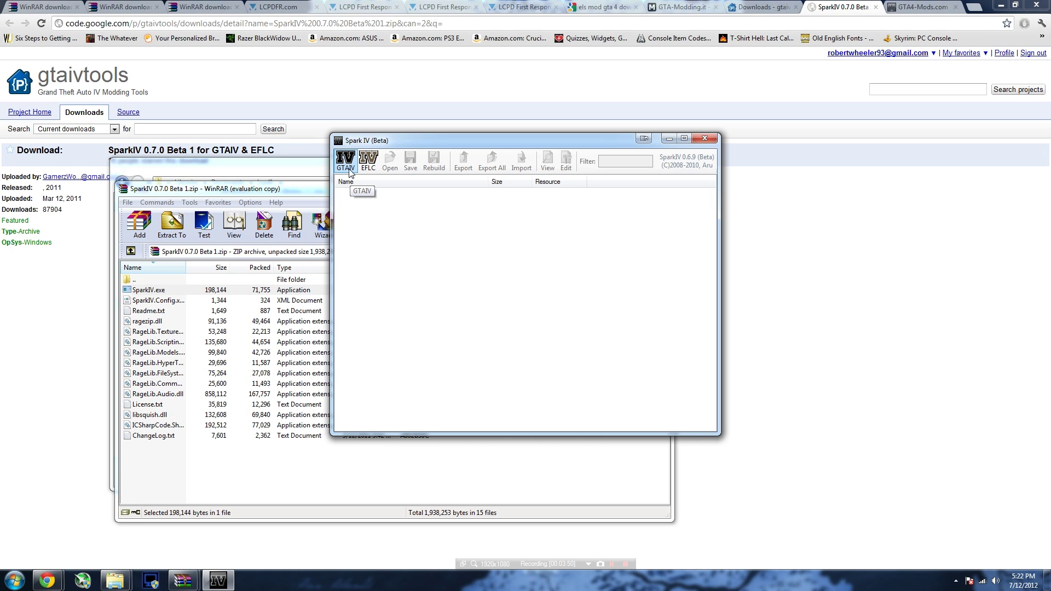
Start loading game files in SparkIV and expand Computer > C: > Program Files (x86) > Steam
click(368, 160)
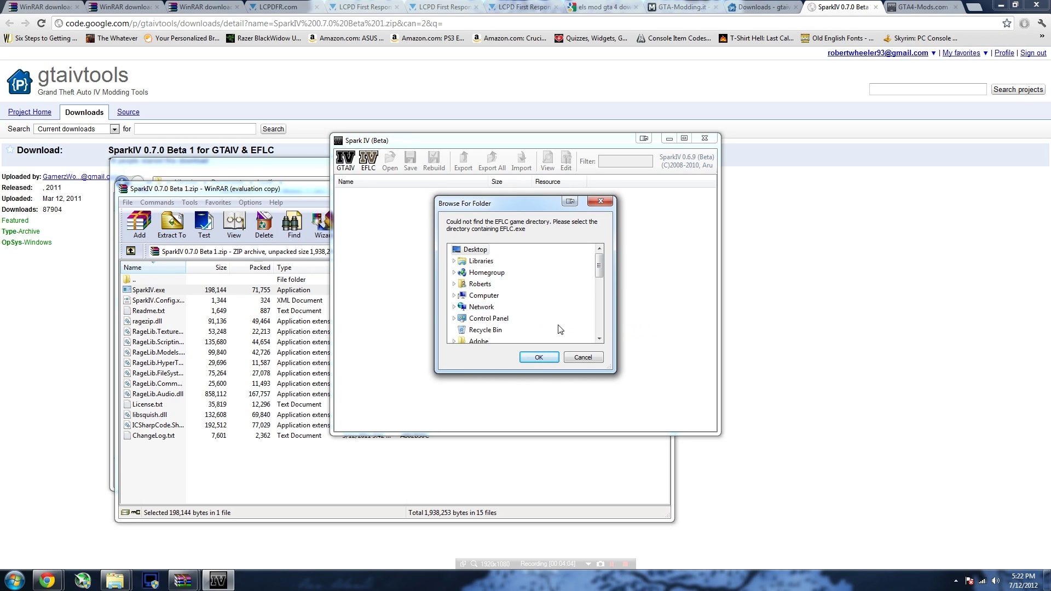
click(599, 338)
click(599, 338)
click(599, 338)
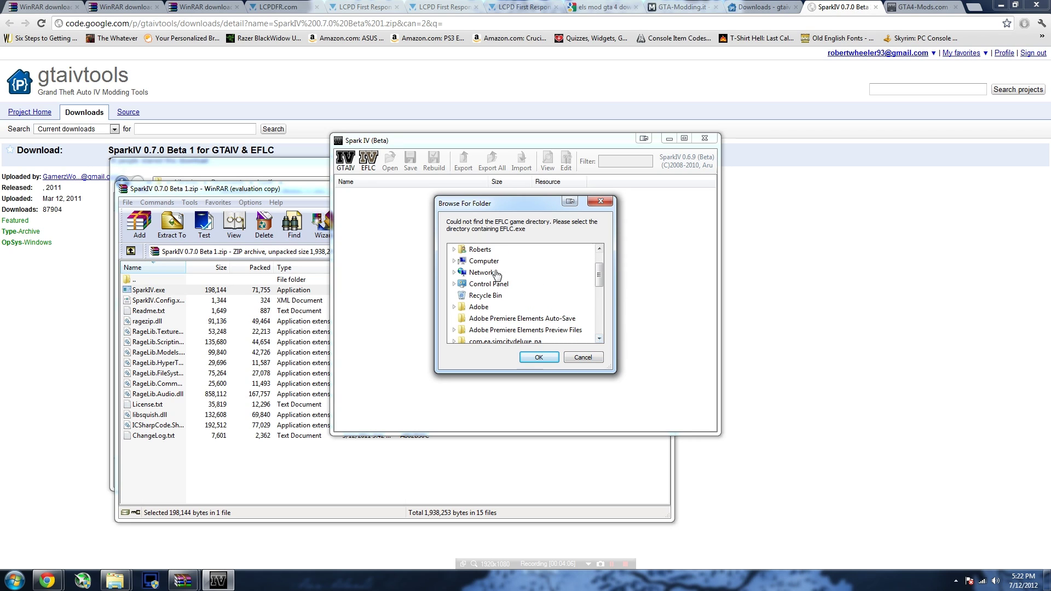
click(449, 259)
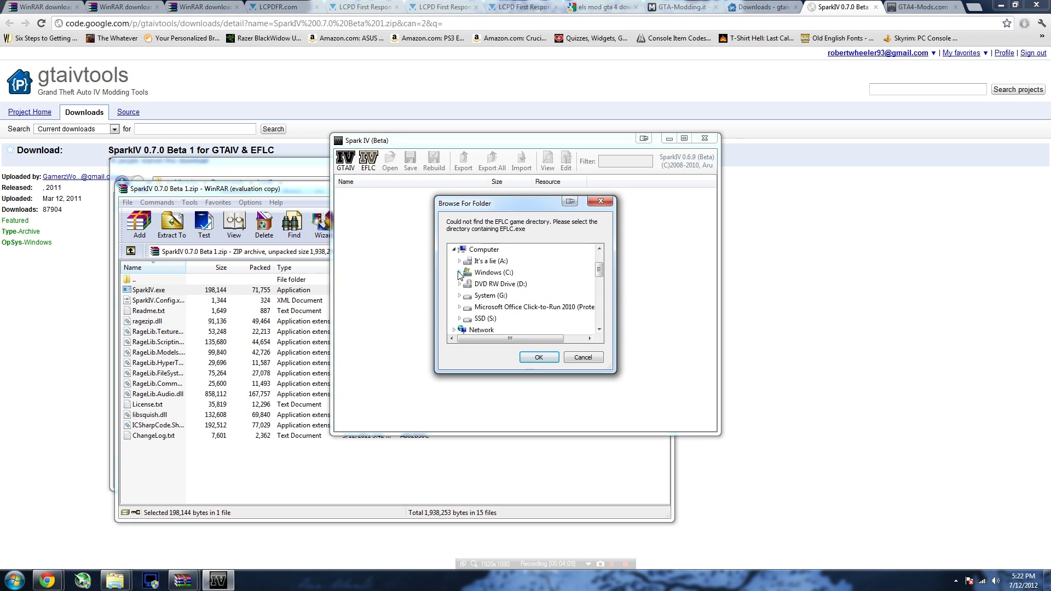
click(464, 274)
drag(599, 265, 599, 284)
click(465, 284)
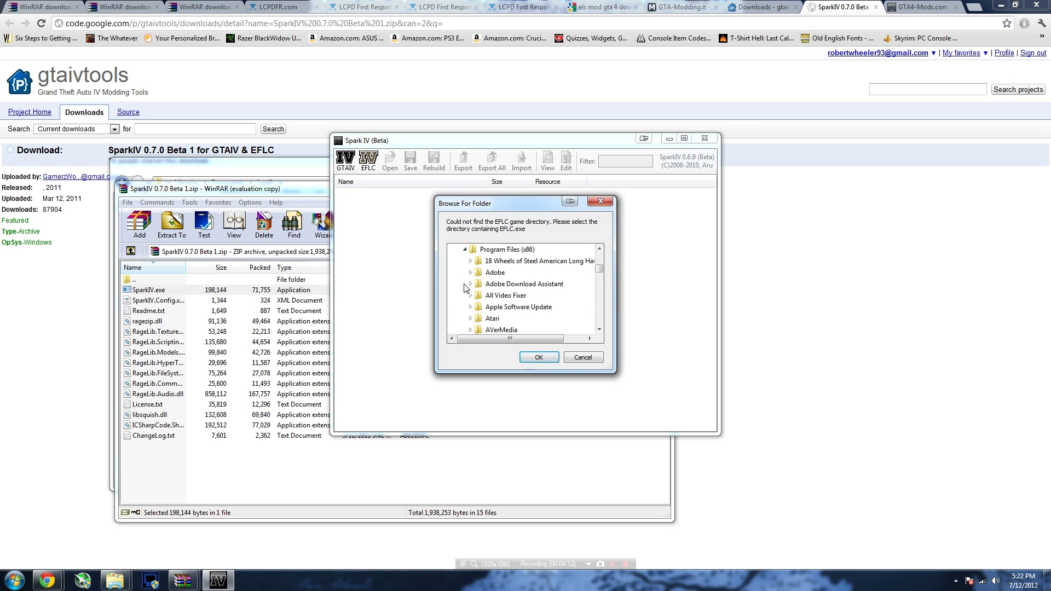
scroll(476, 306, down, 5)
double_click(481, 328)
scroll(600, 330, down, 3)
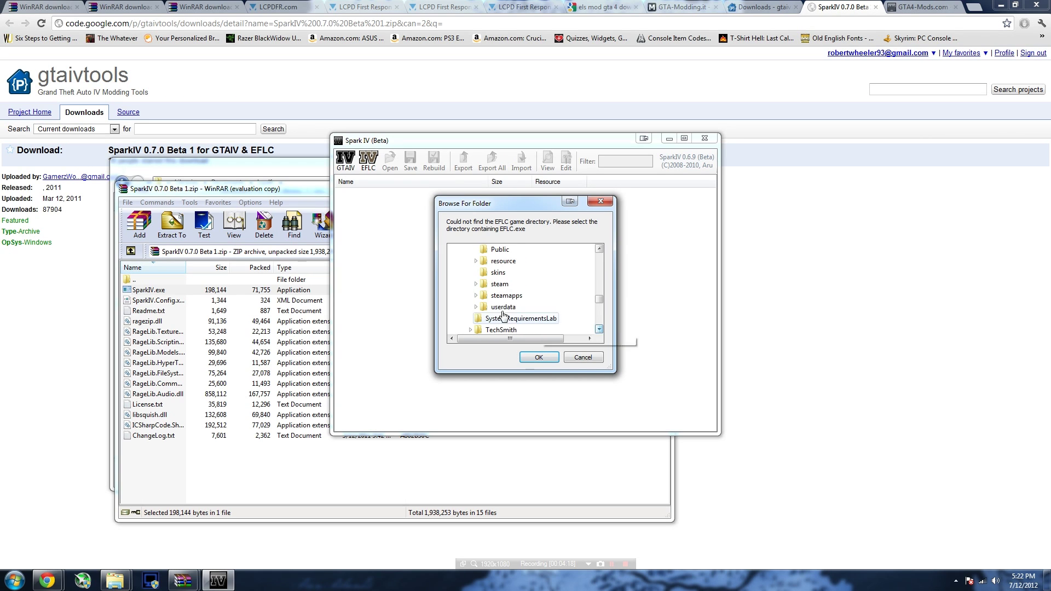
Choose steamapps\common\Grand Theft Auto IV\GTAIV as game directory, dismiss the EFLC error, and load GTAIV
click(476, 296)
click(482, 284)
click(487, 307)
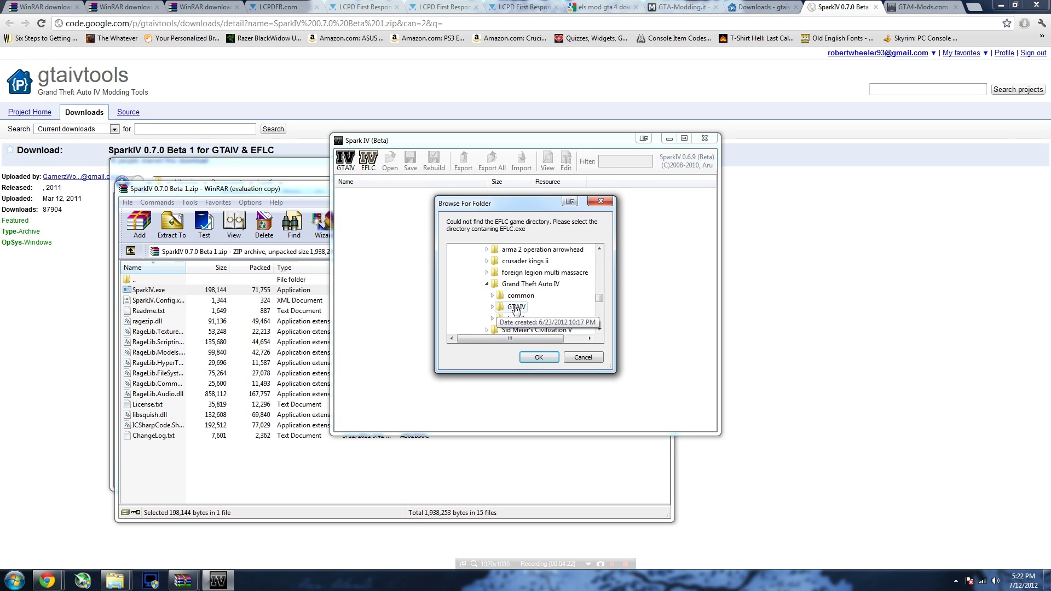
click(515, 307)
click(600, 330)
click(585, 357)
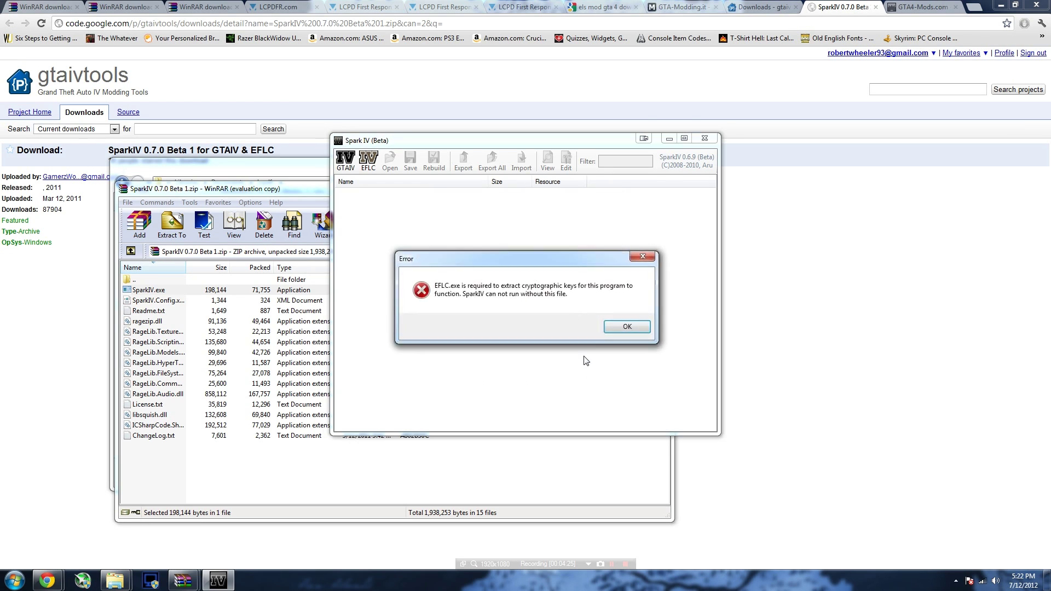
click(614, 327)
click(345, 161)
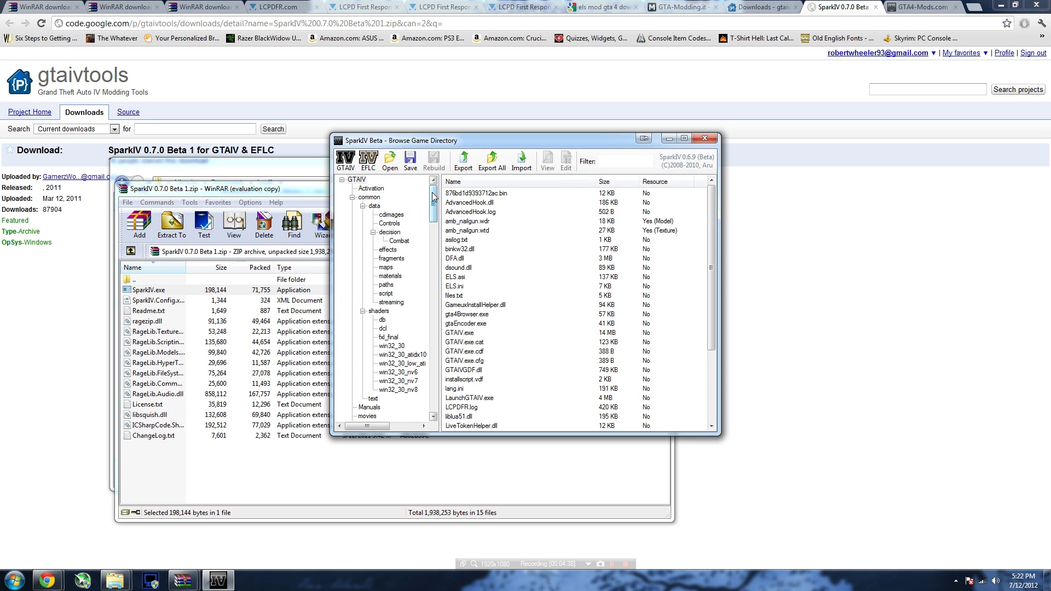
Open vehicles.img from models\cdimages in SparkIV, then bring up the SAAB 9-3 mod page
drag(432, 197, 422, 391)
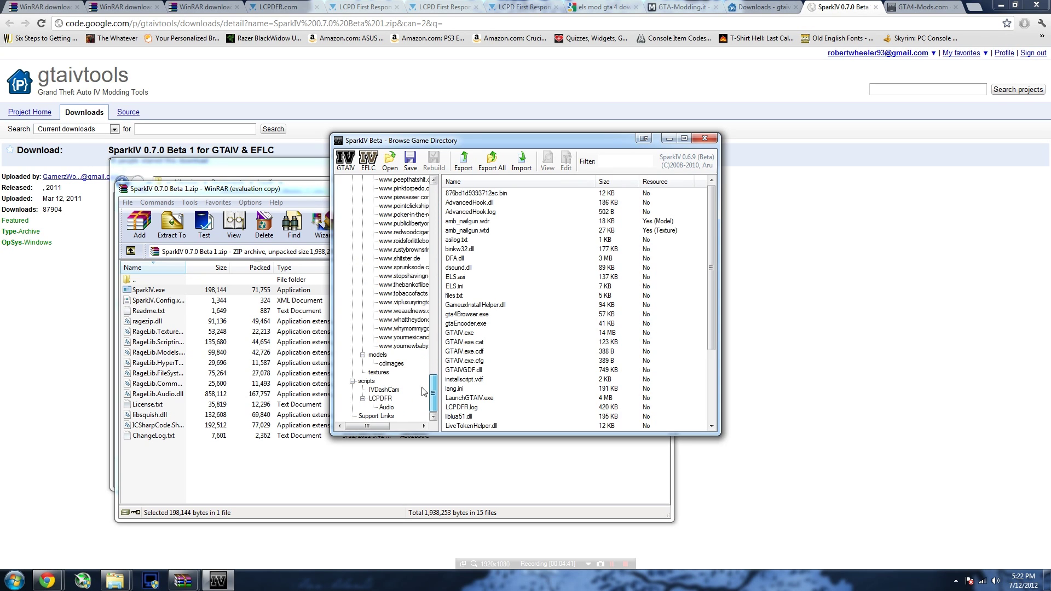
click(394, 365)
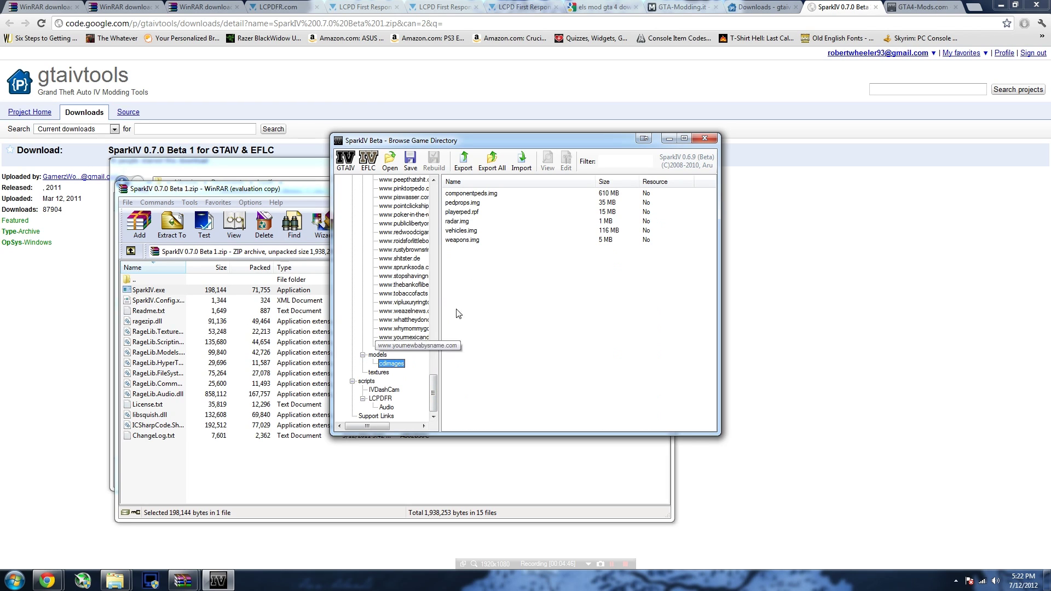
click(467, 234)
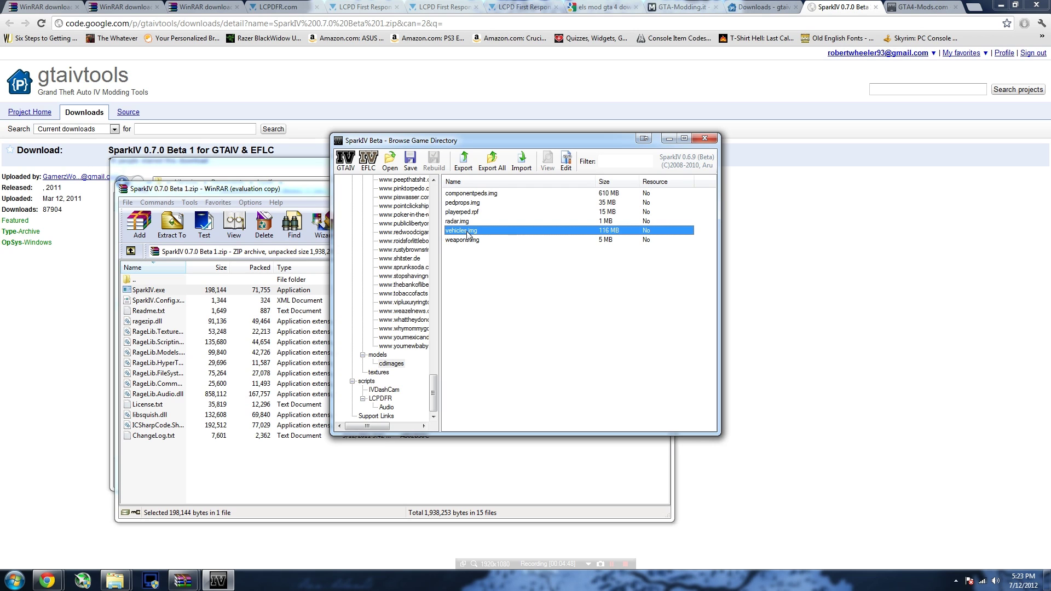
double_click(467, 234)
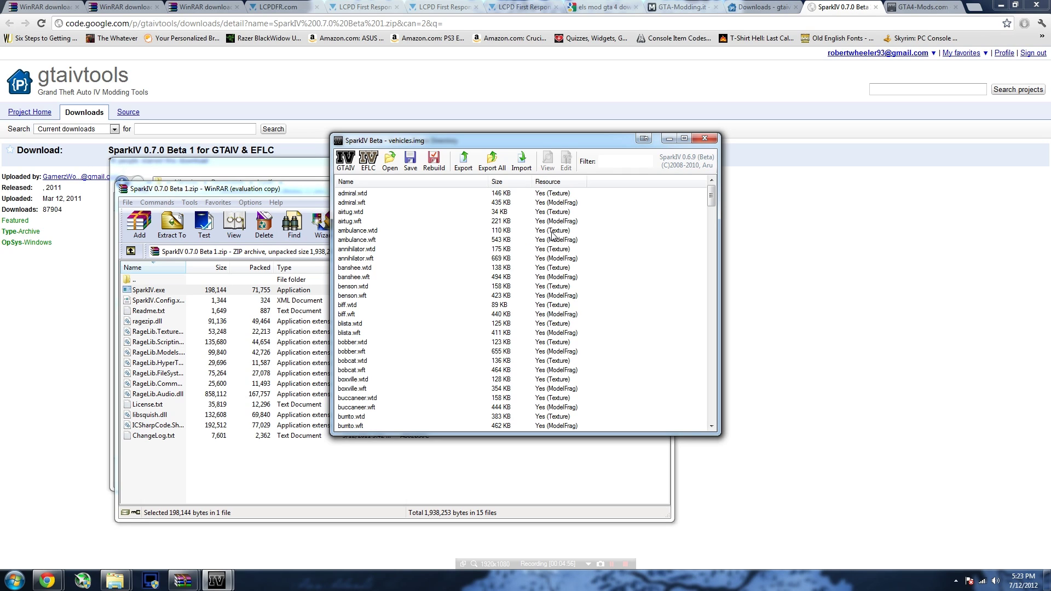
click(945, 139)
click(912, 9)
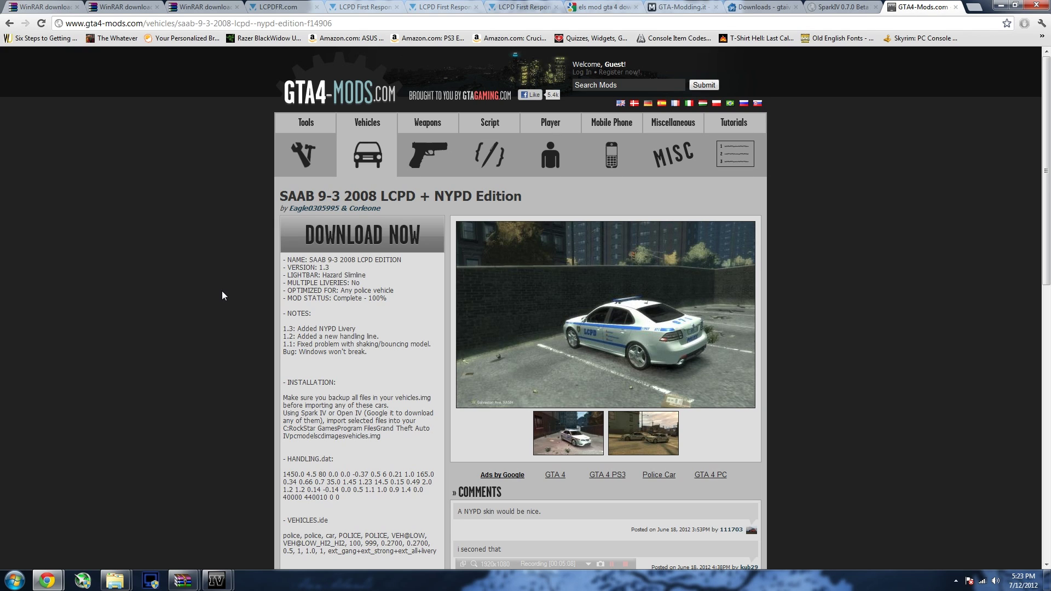
Scroll through the SAAB 9-3 page's installation notes, then open the lcpdfr downloads folder
scroll(218, 292, down, 3)
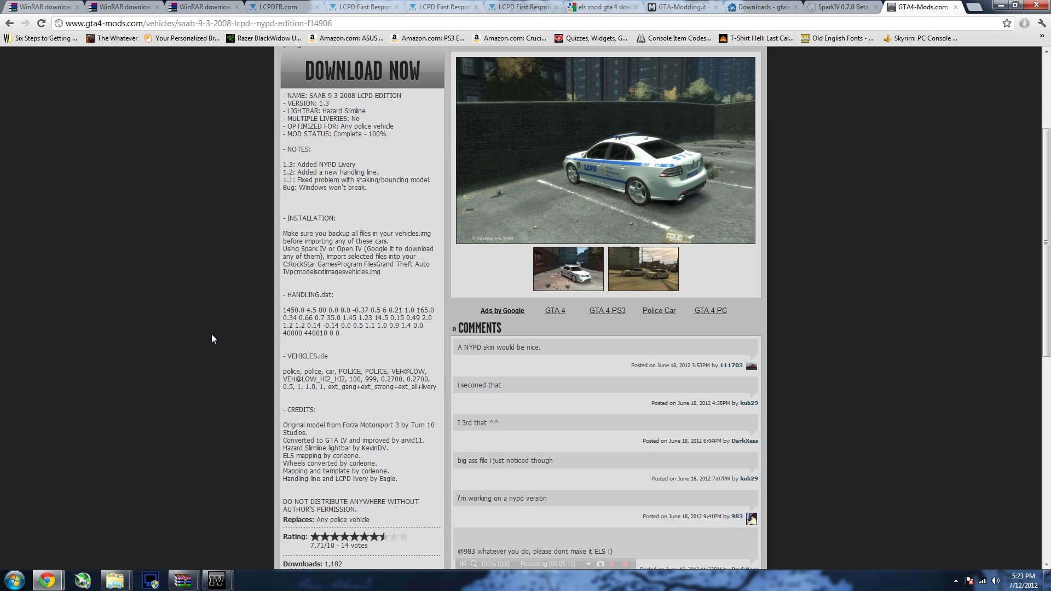
scroll(212, 335, up, 3)
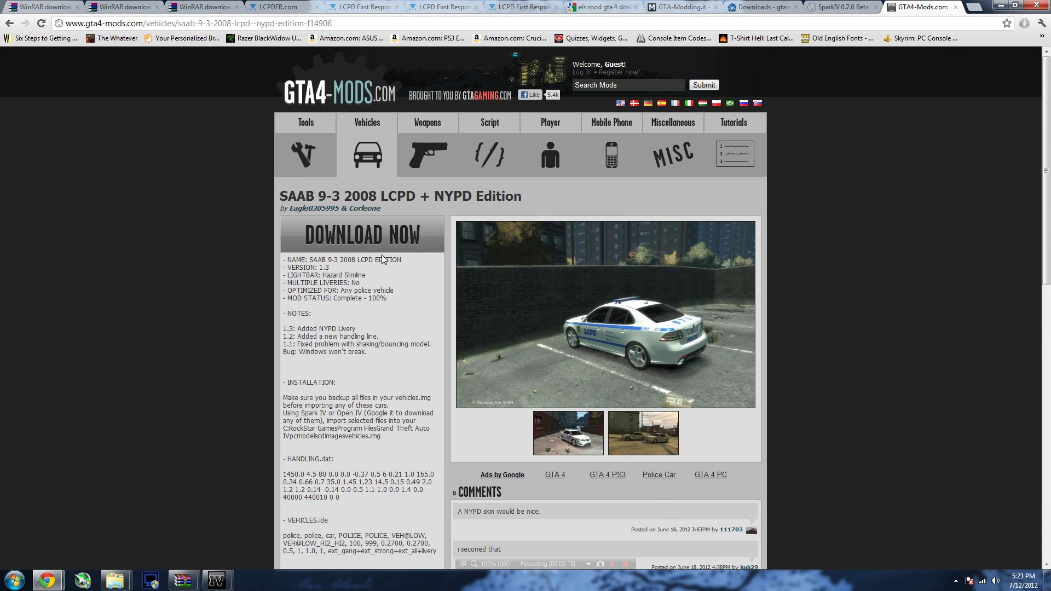
mouse_move(123, 587)
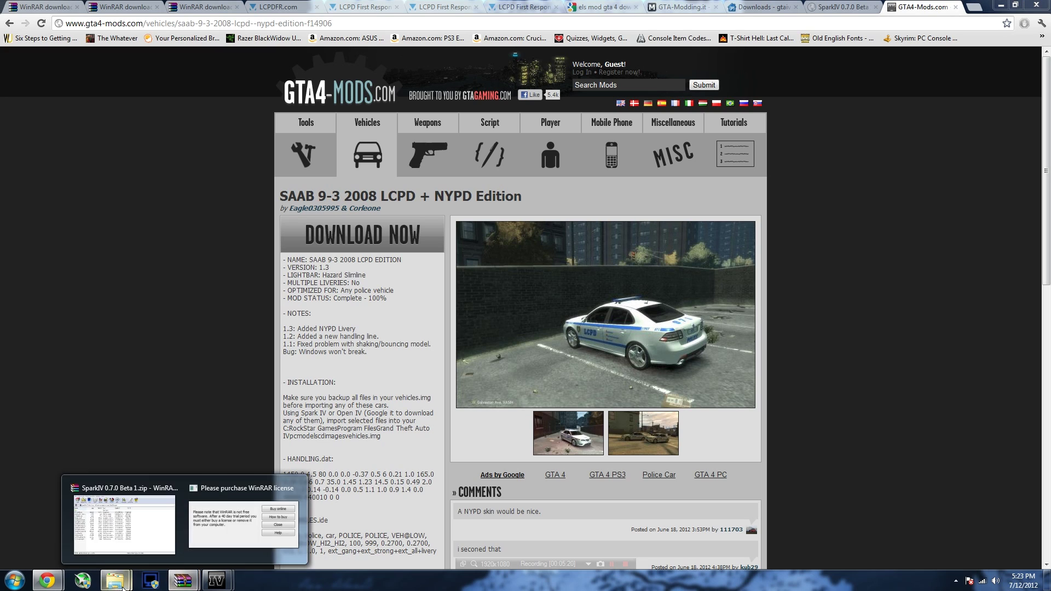
click(82, 540)
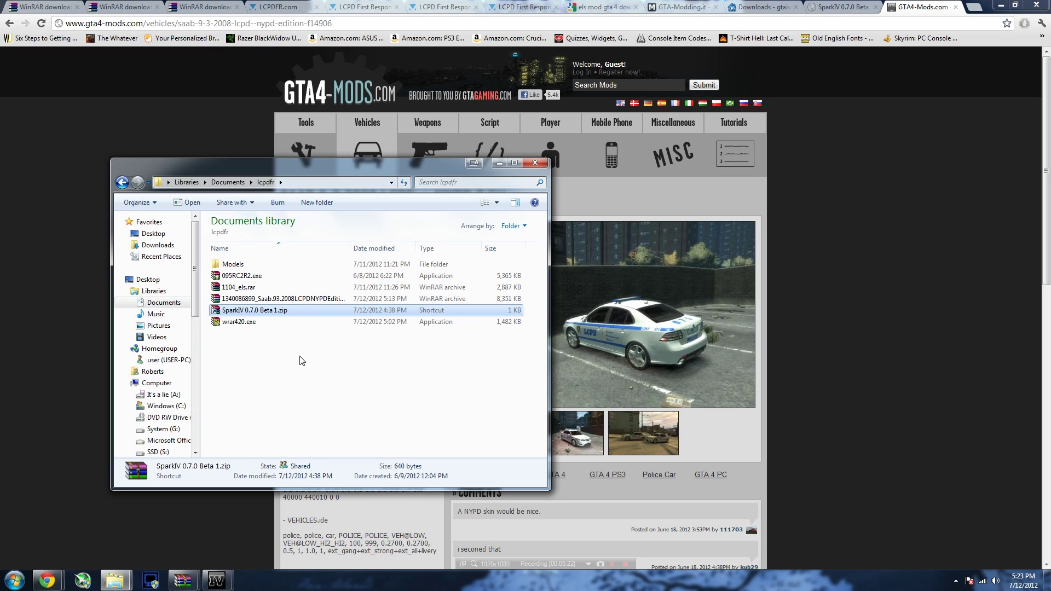
double_click(284, 300)
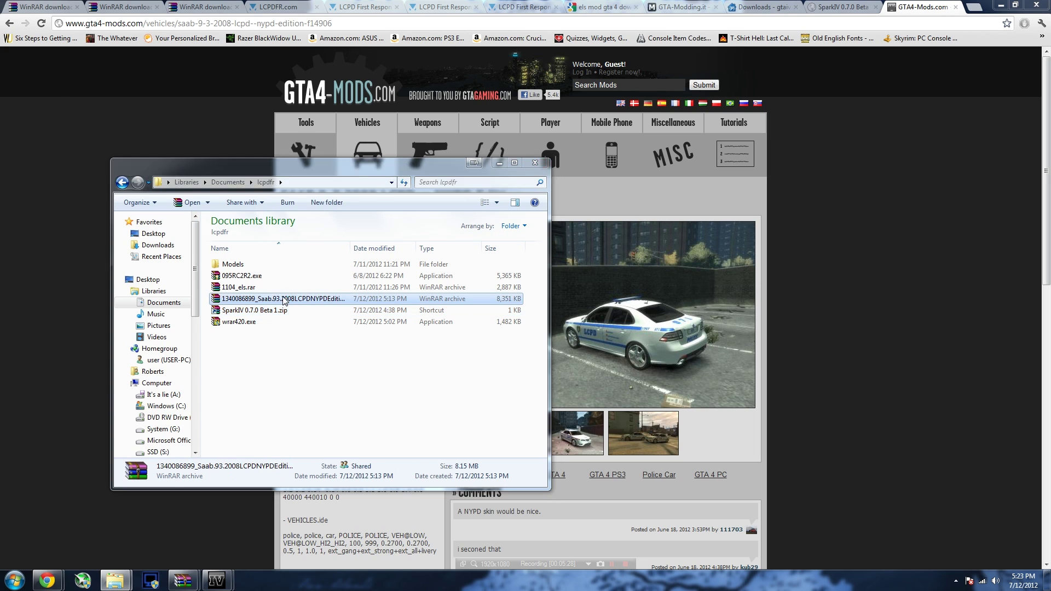
drag(264, 83, 570, 60)
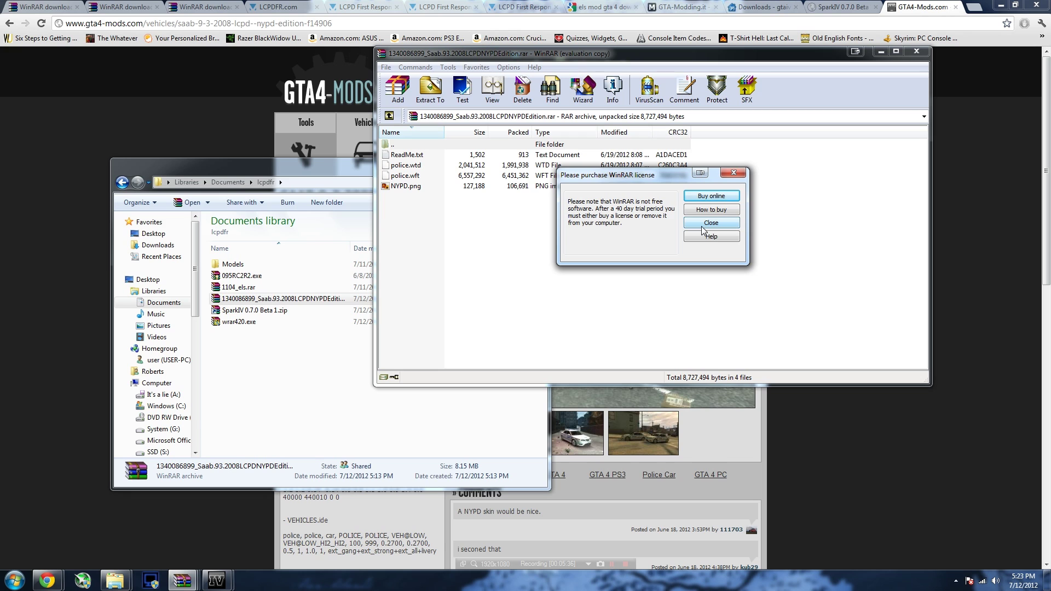
click(711, 223)
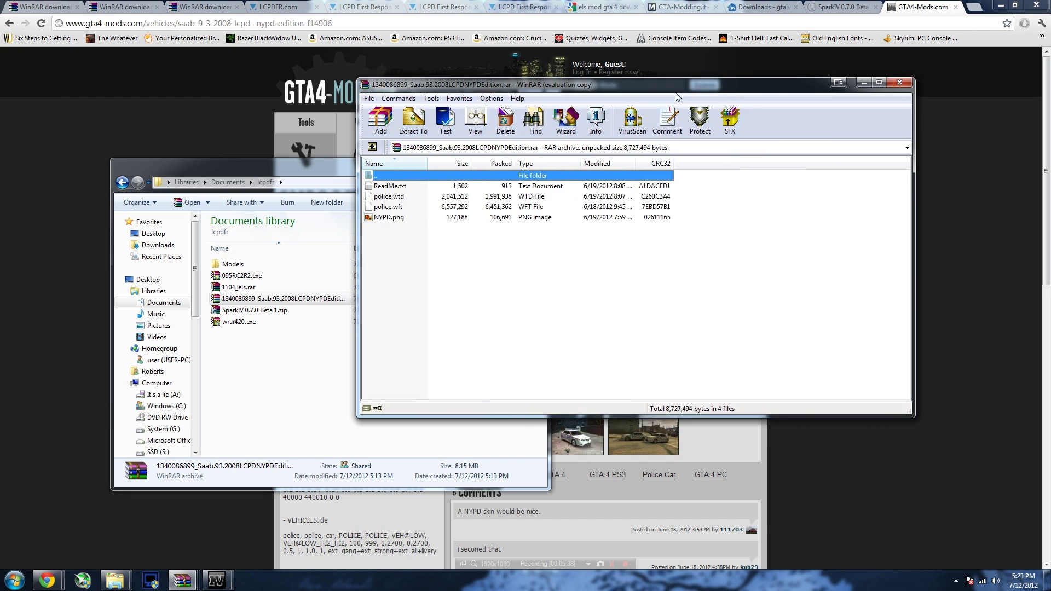
drag(676, 92, 789, 196)
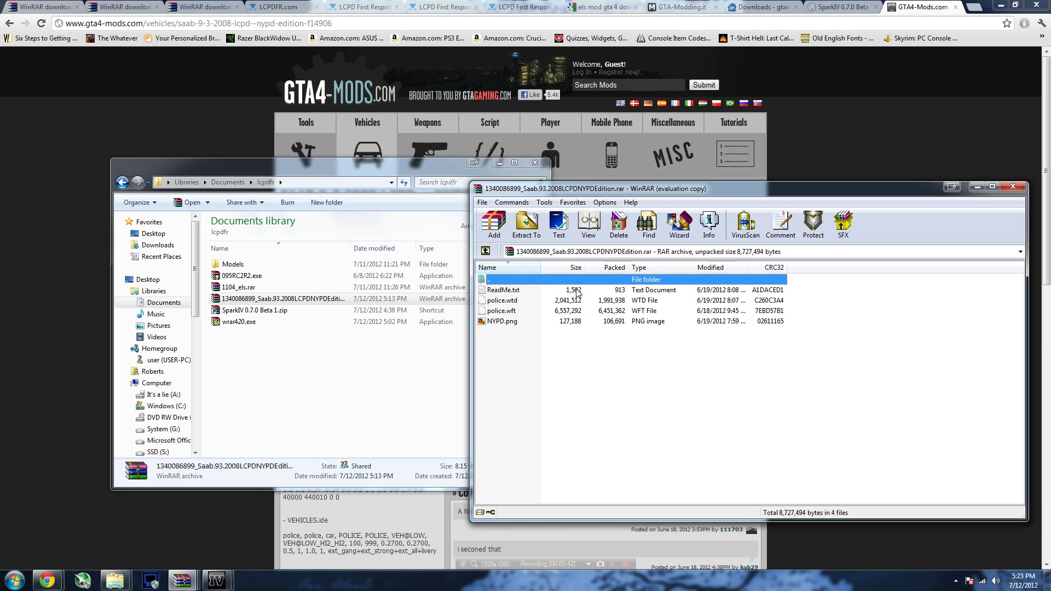
Create a new folder named 'Saab' inside lcpdfr\Models
right_click(265, 376)
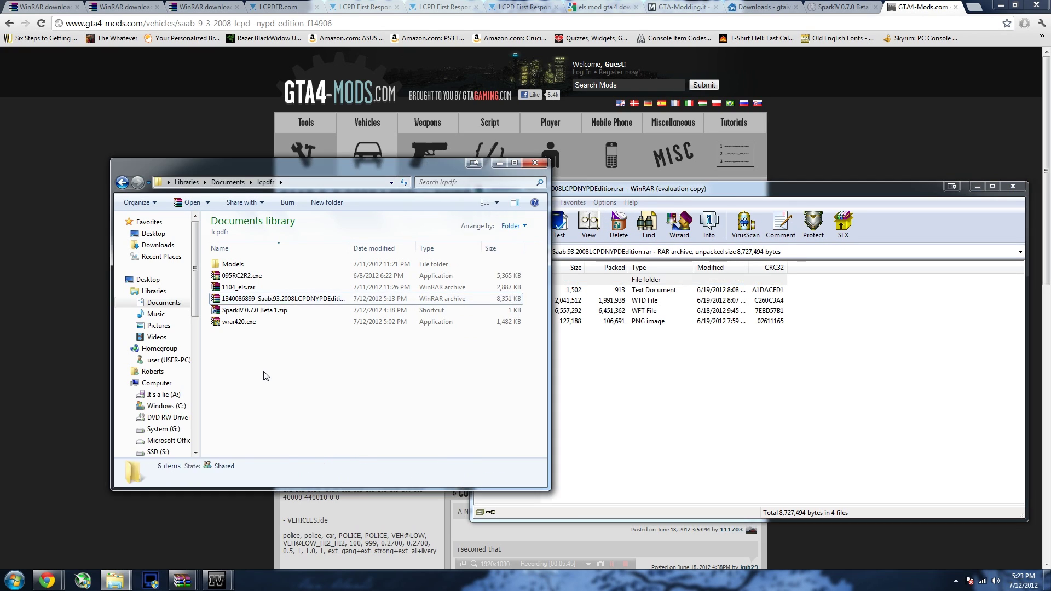
double_click(257, 265)
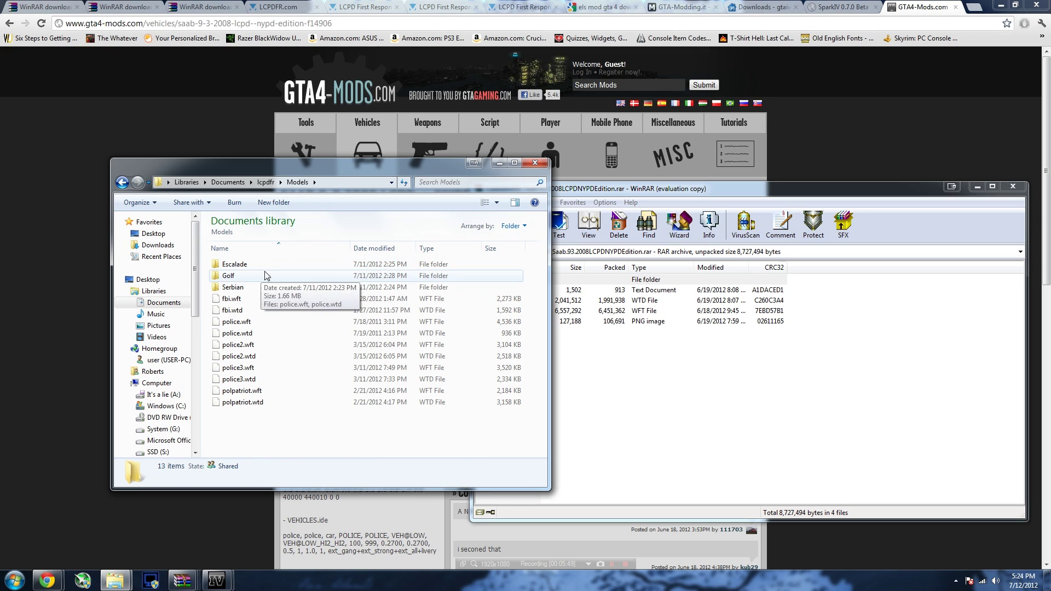
click(274, 202)
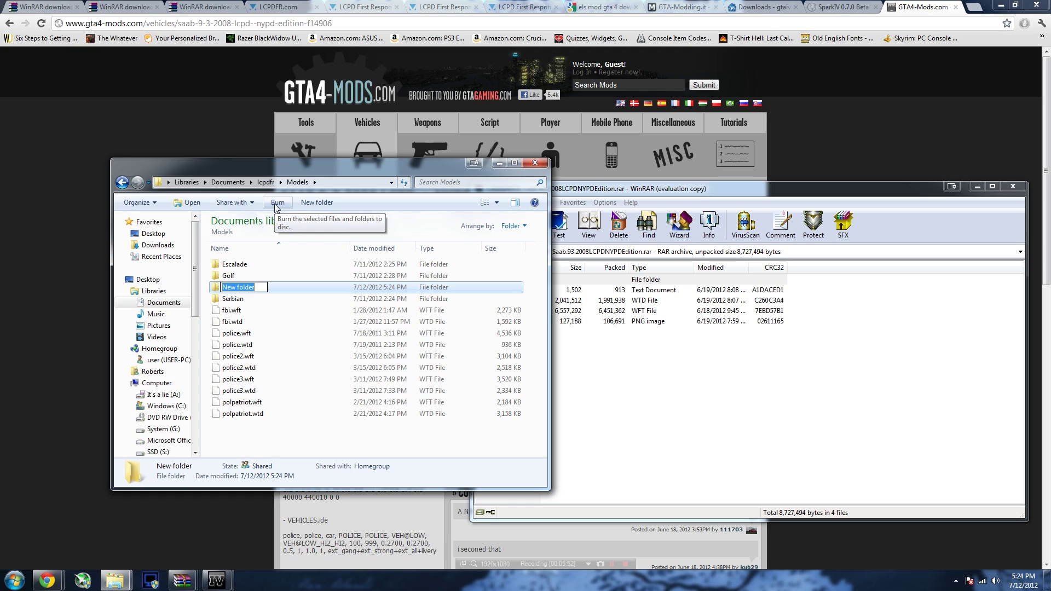
text(Saab)
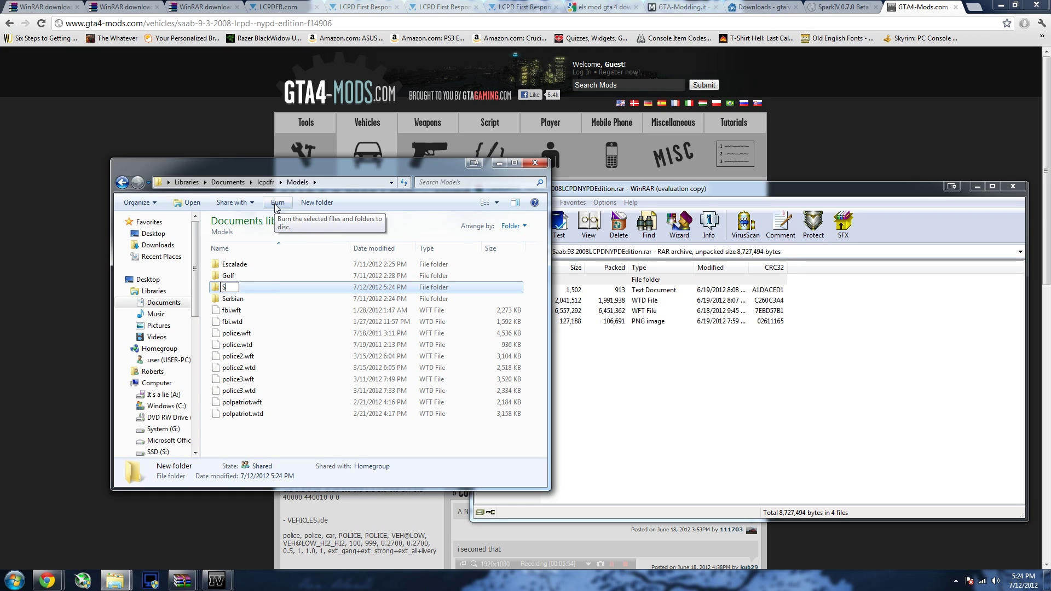
key(Return)
key(Return)
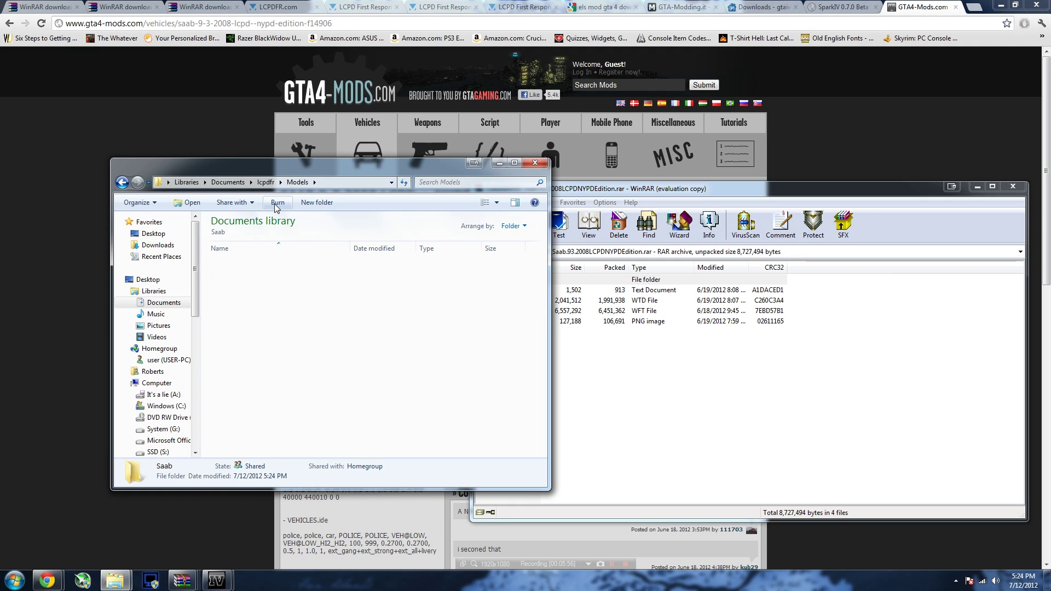
Extract police.wtd and police.wft from the archive into the Saab folder and close WinRAR
click(616, 360)
drag(822, 301, 325, 348)
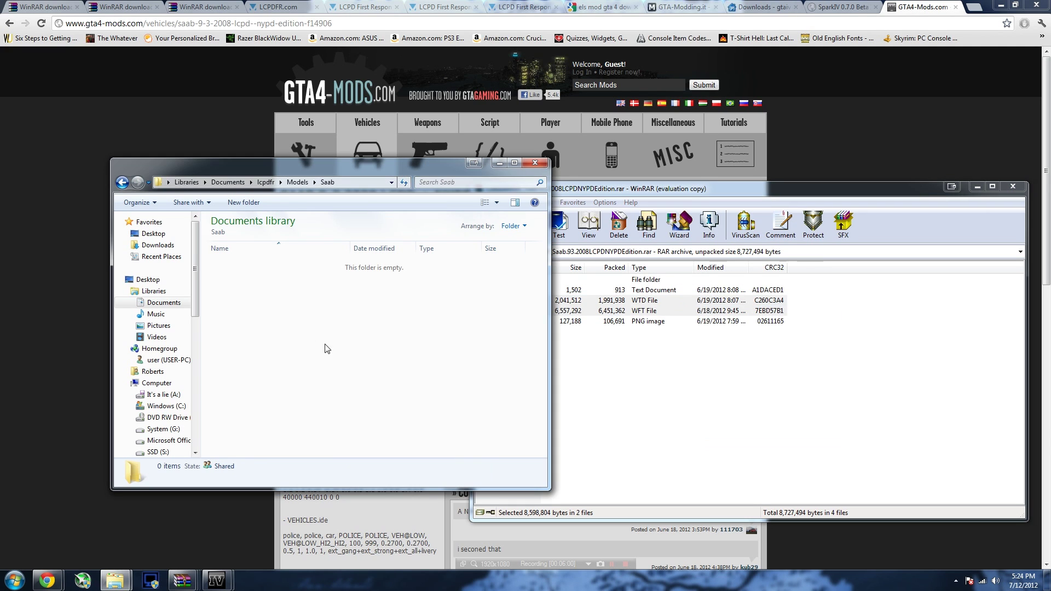
click(1007, 191)
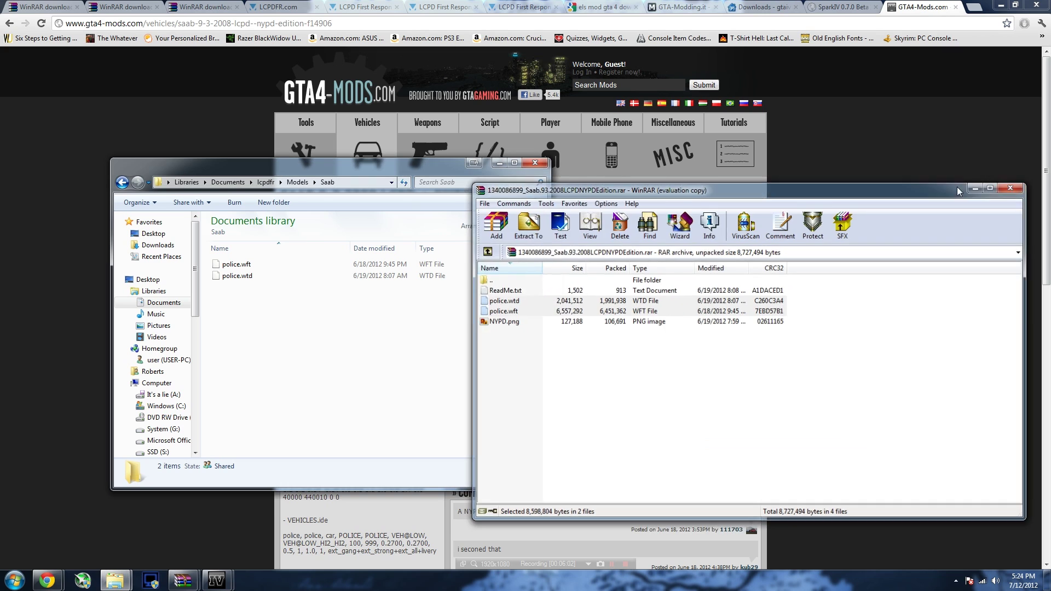
click(218, 582)
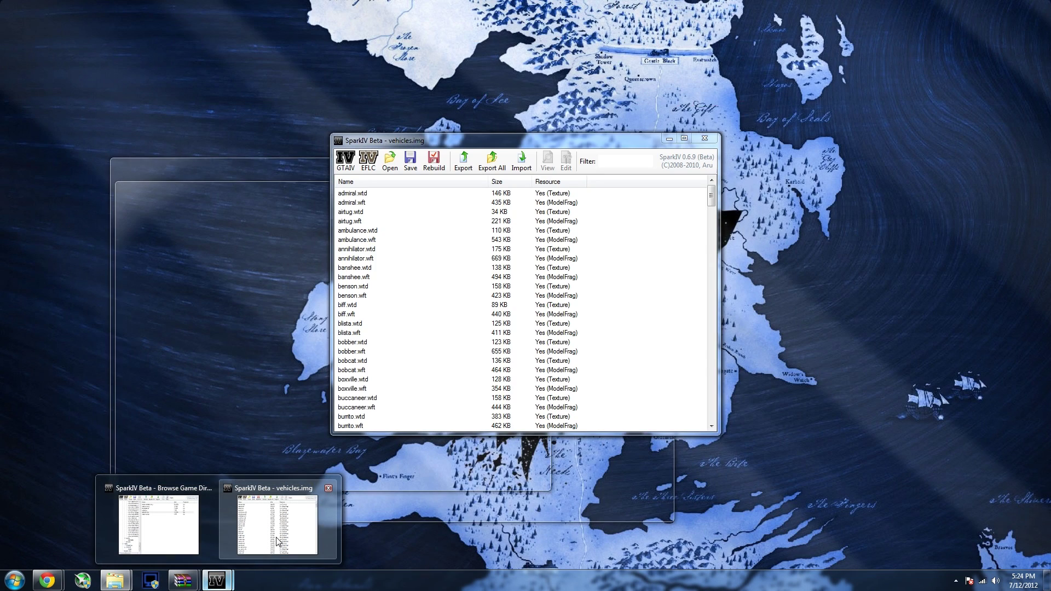
Import police.wft and police.wtd from lcpdfr\Models\Saab into vehicles.img
click(276, 537)
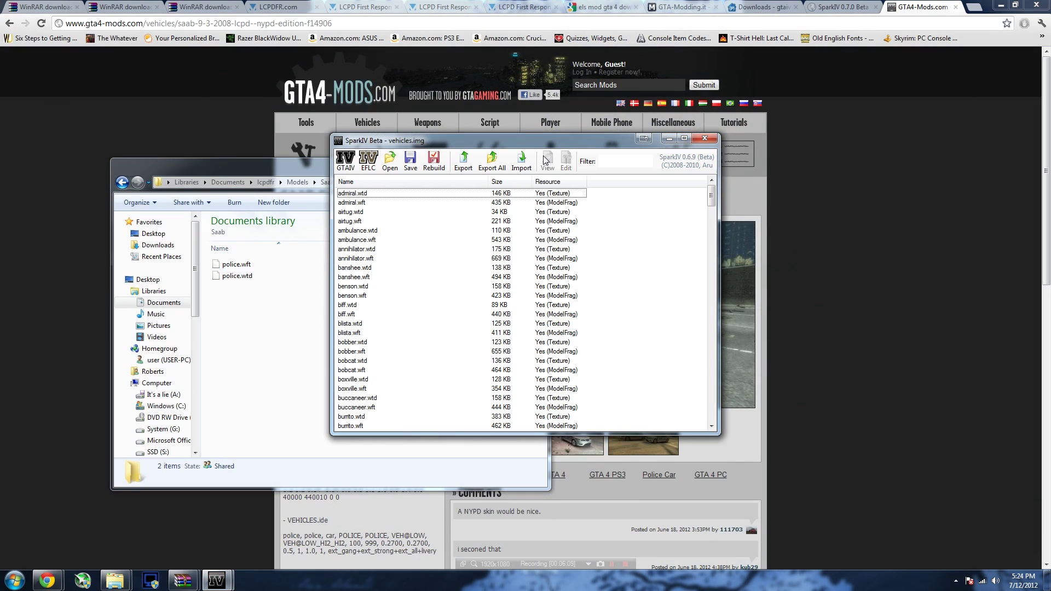
click(521, 162)
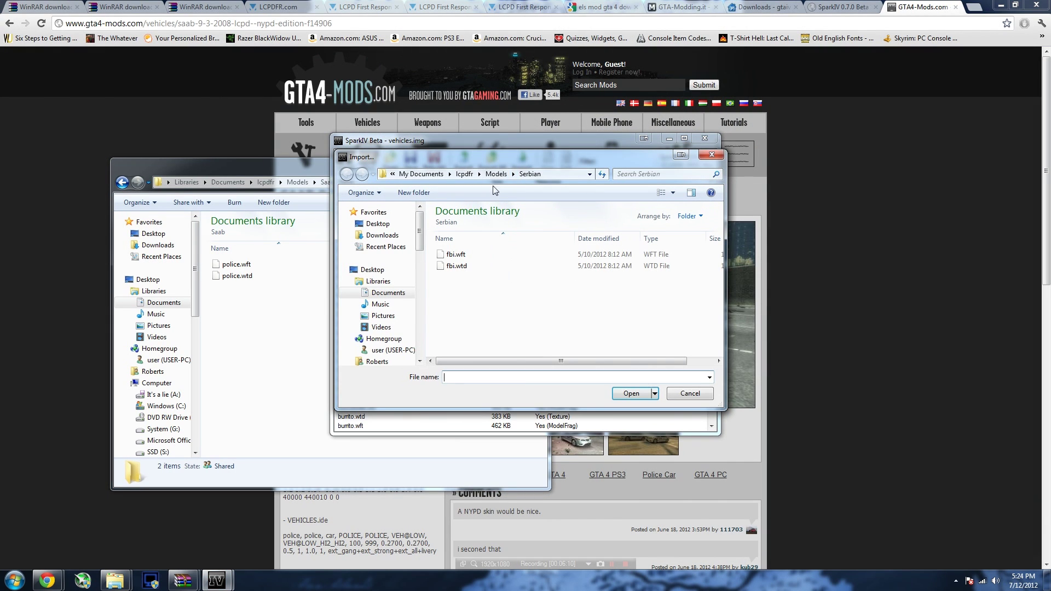
click(464, 174)
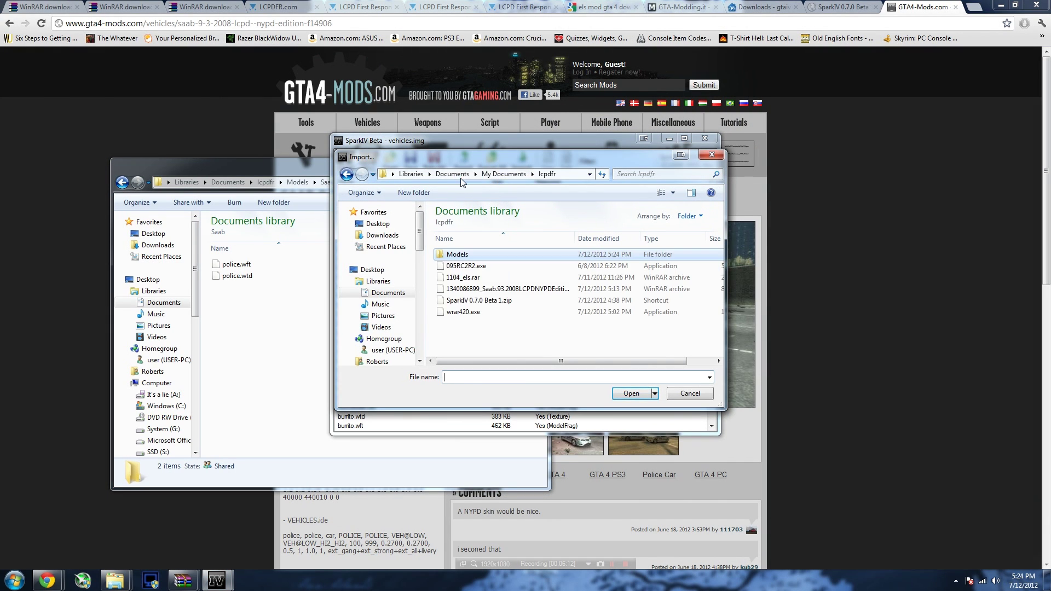
double_click(510, 256)
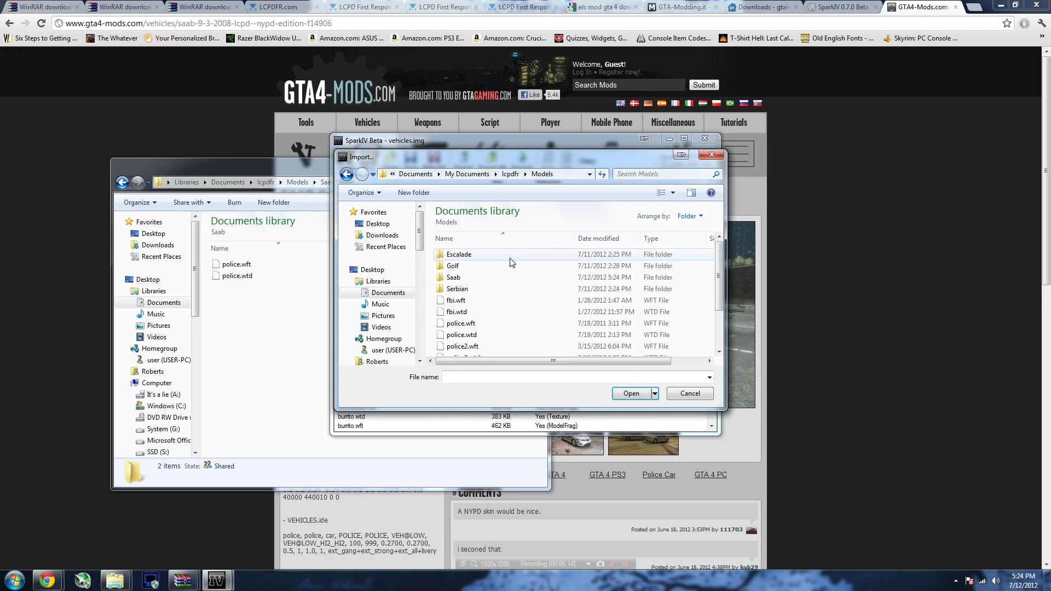
double_click(497, 268)
drag(498, 315, 474, 252)
click(616, 393)
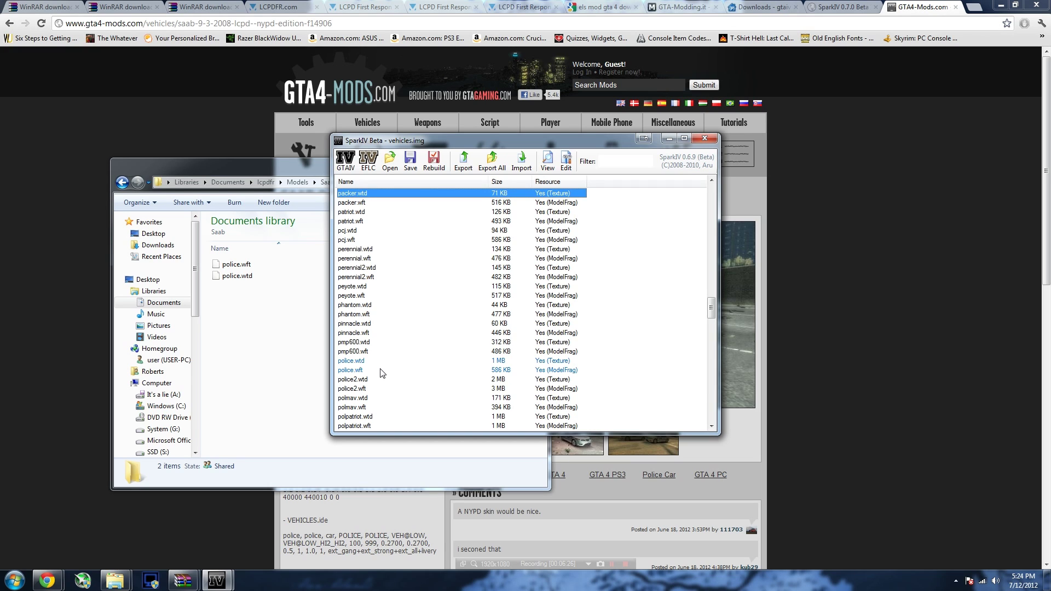
Save vehicles.img, close SparkIV, and minimize the folder to reveal the SAAB mod page
click(415, 170)
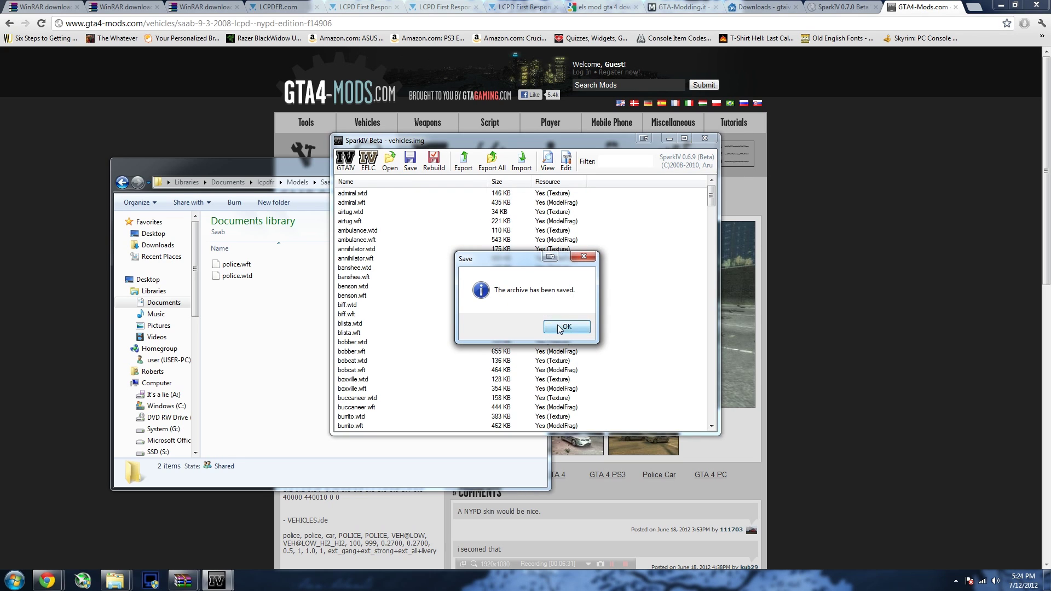
click(559, 326)
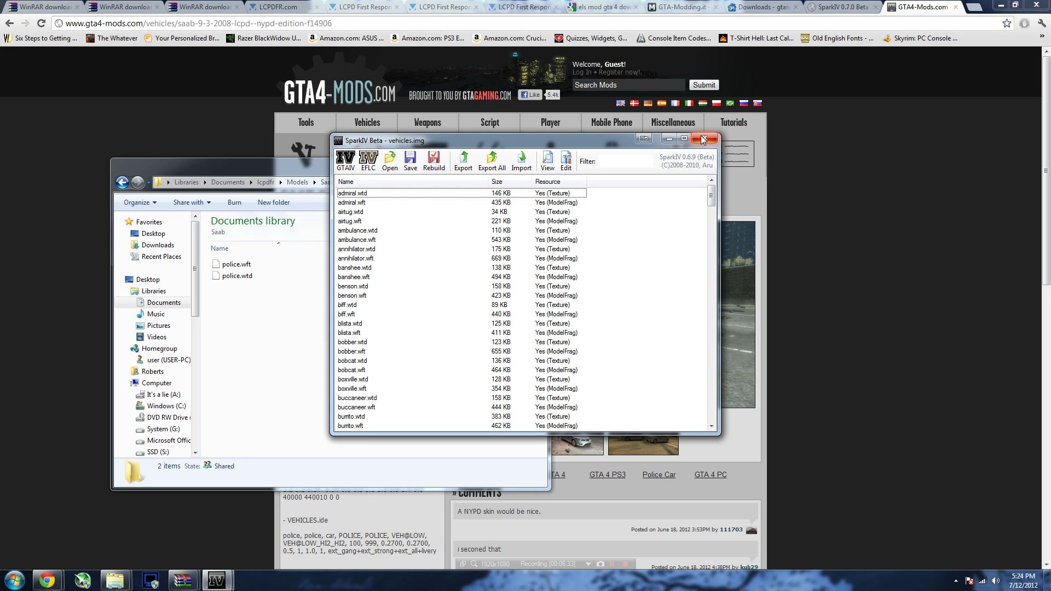
click(669, 138)
click(218, 580)
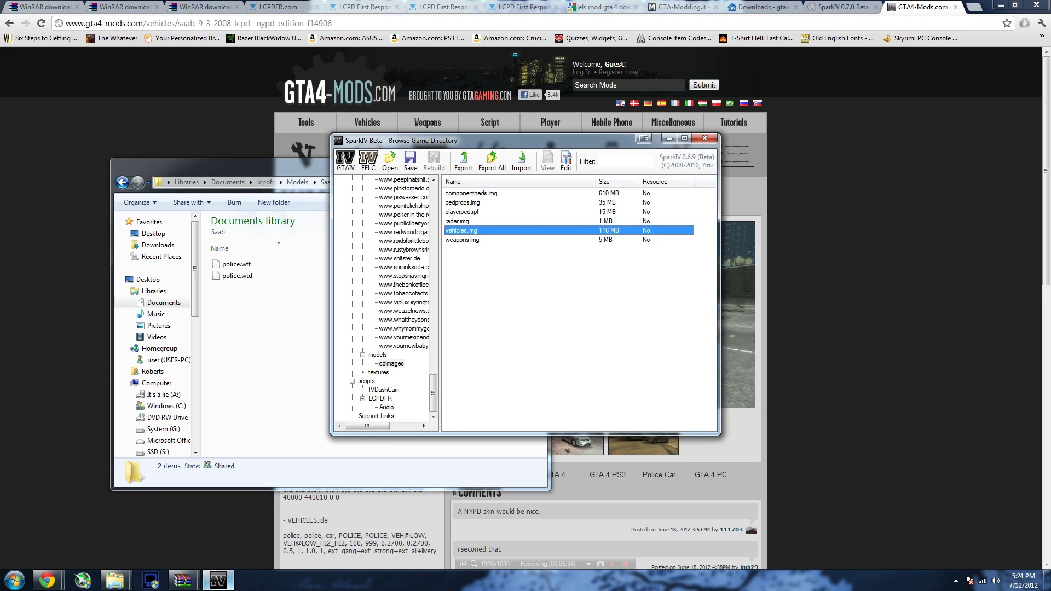
click(410, 163)
click(584, 327)
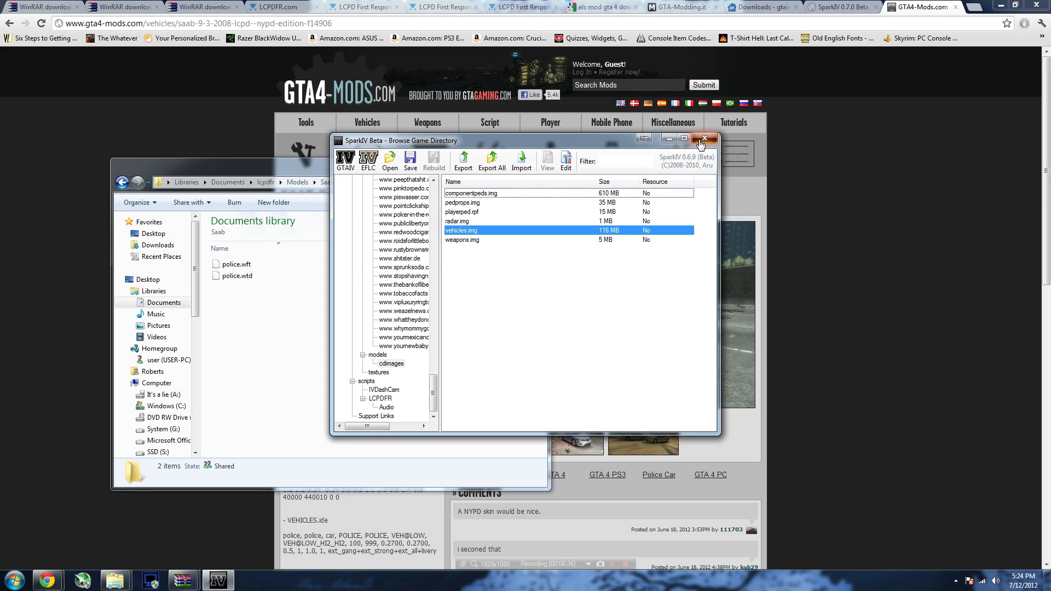
click(704, 138)
click(498, 163)
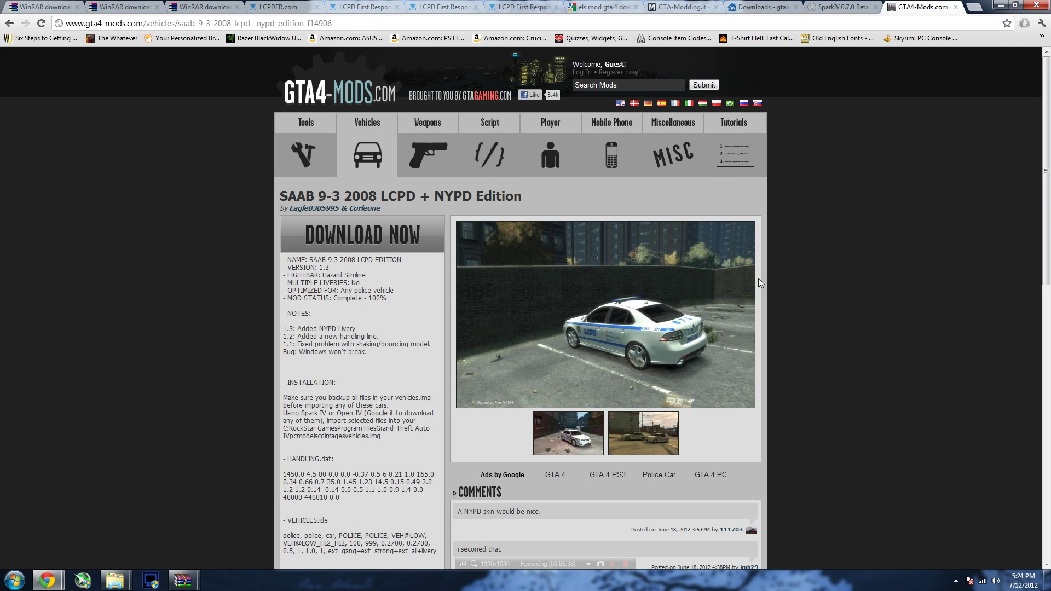